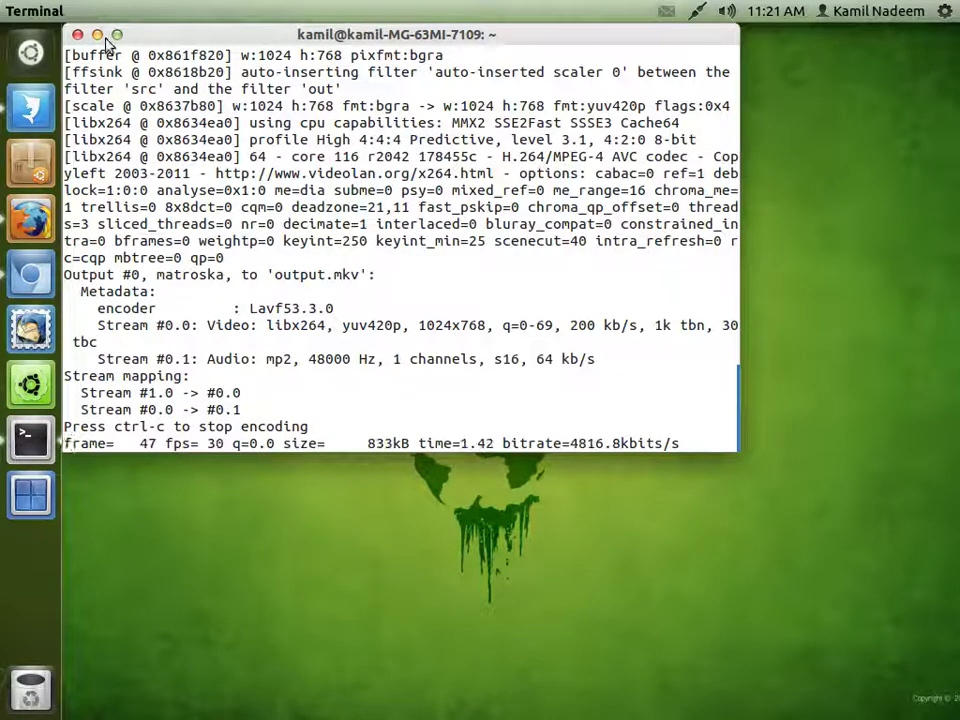
Minimize the terminal, launch Firefox, and show the 'Tor Project: Anonymity Online' tab
click(96, 35)
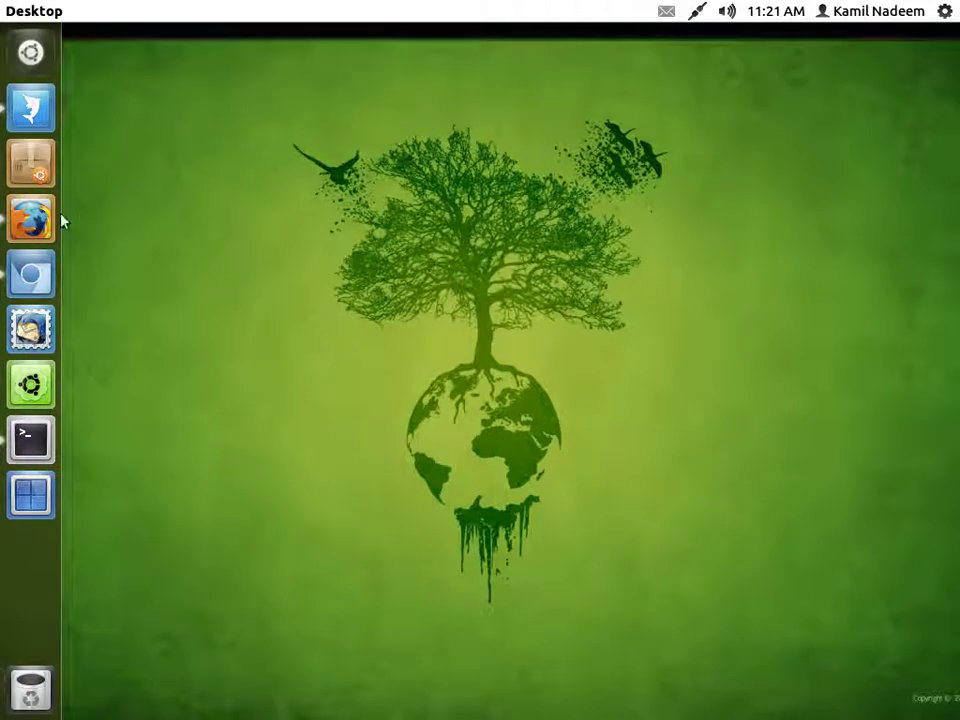
click(30, 220)
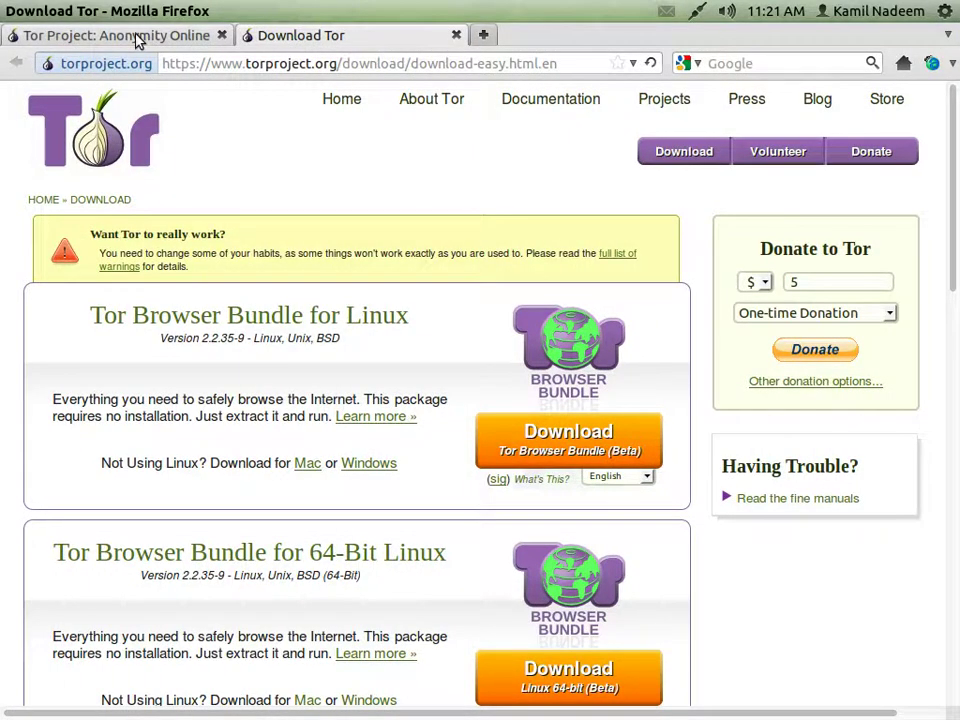
click(135, 37)
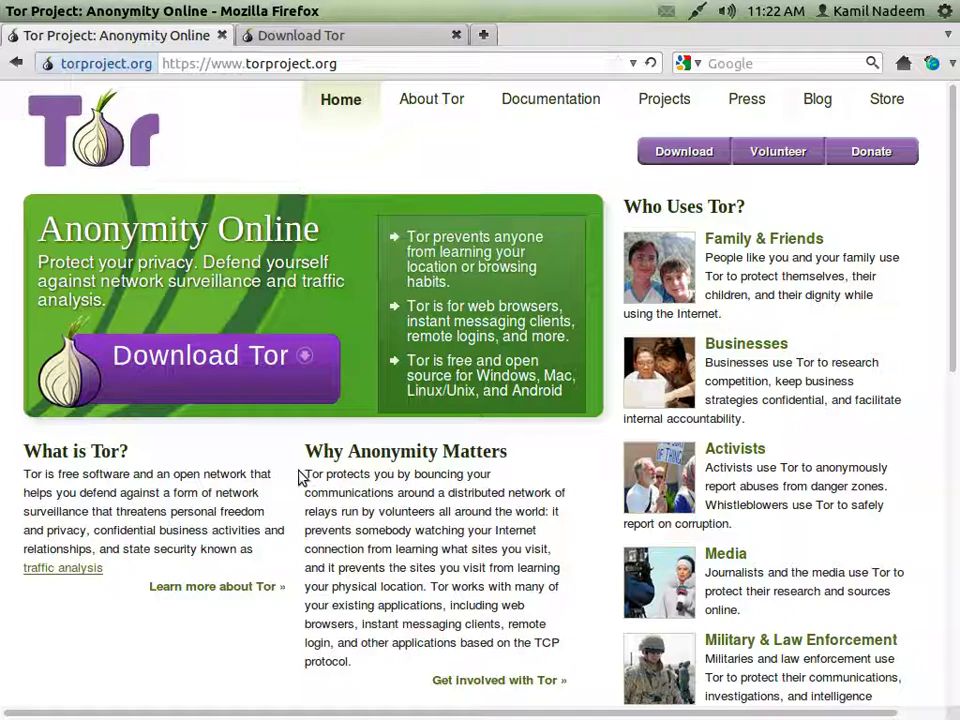
Scroll through the Tor Project home page, switch to the Download Tor tab, and close the home tab
scroll(300, 476, down, 2)
scroll(200, 510, down, 1)
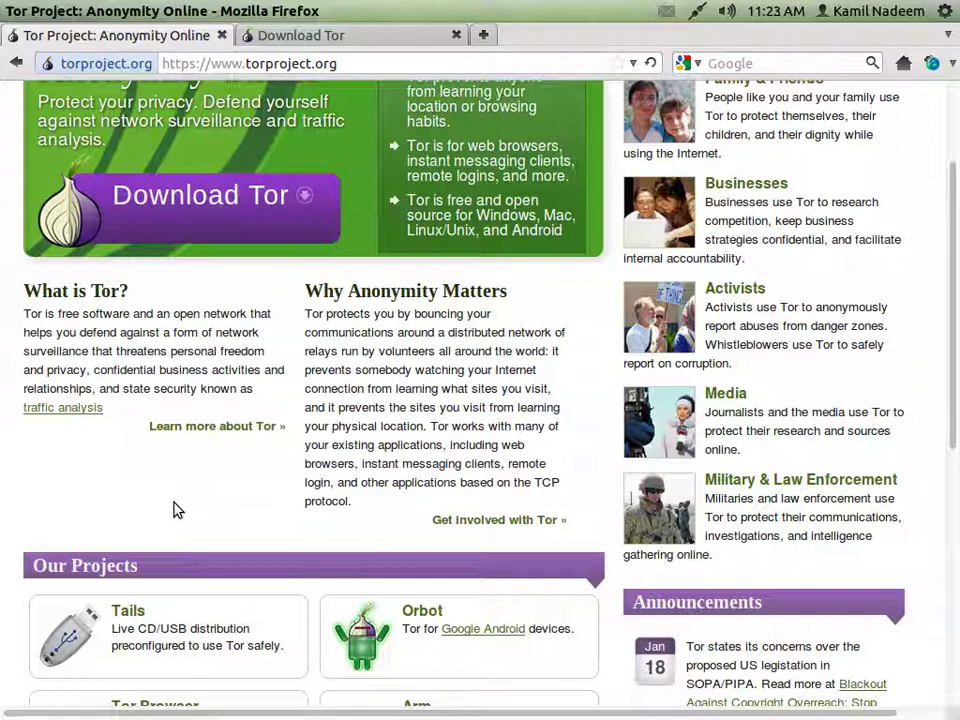
scroll(316, 388, up, 1)
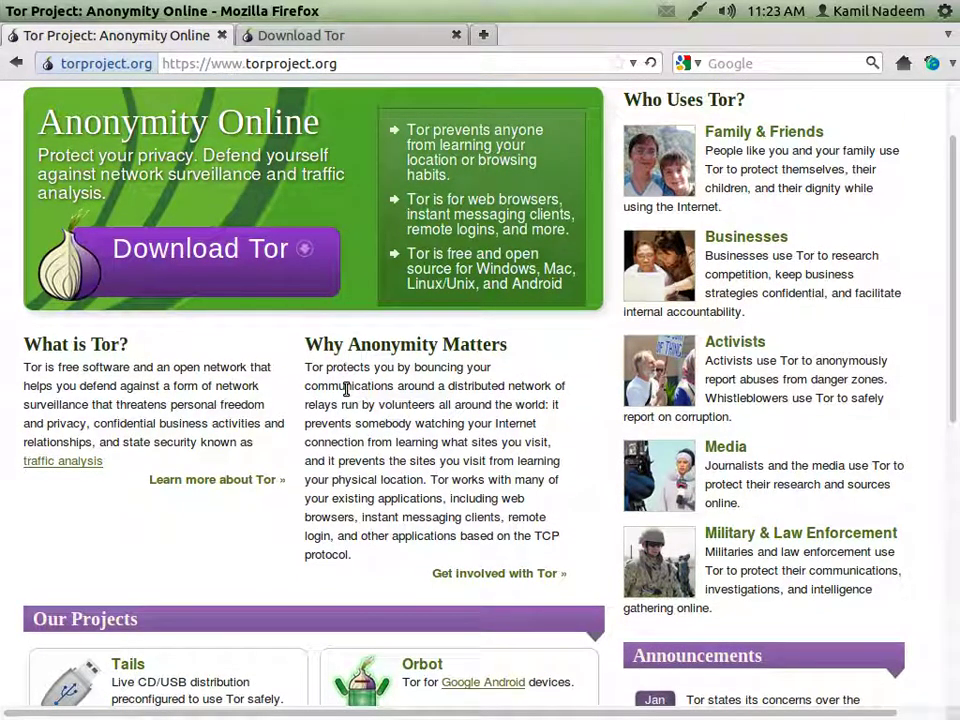
scroll(346, 388, up, 2)
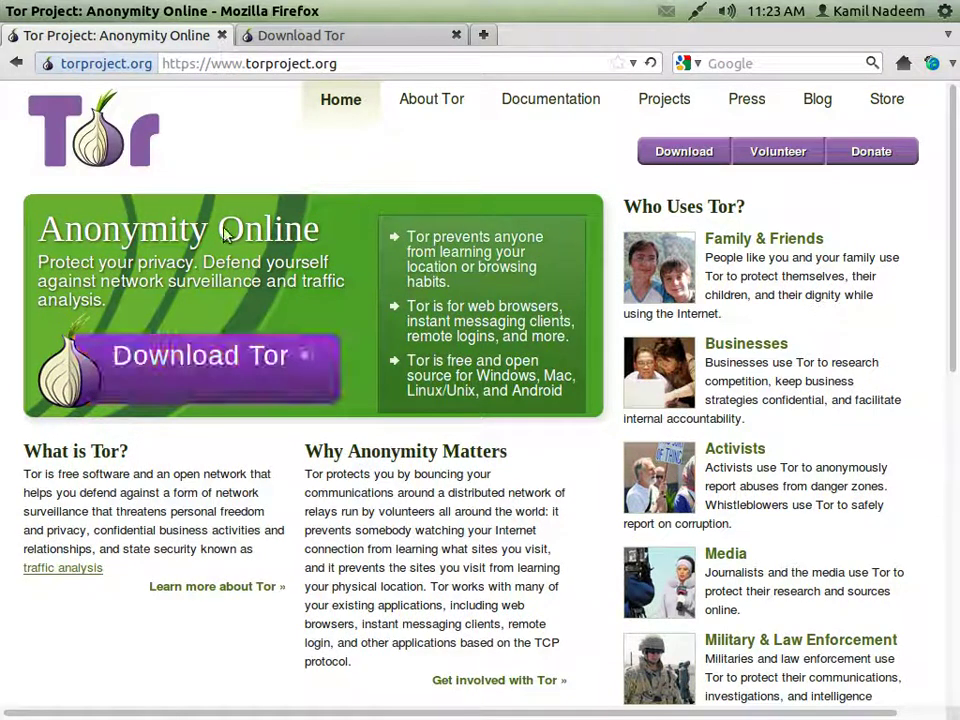
click(298, 40)
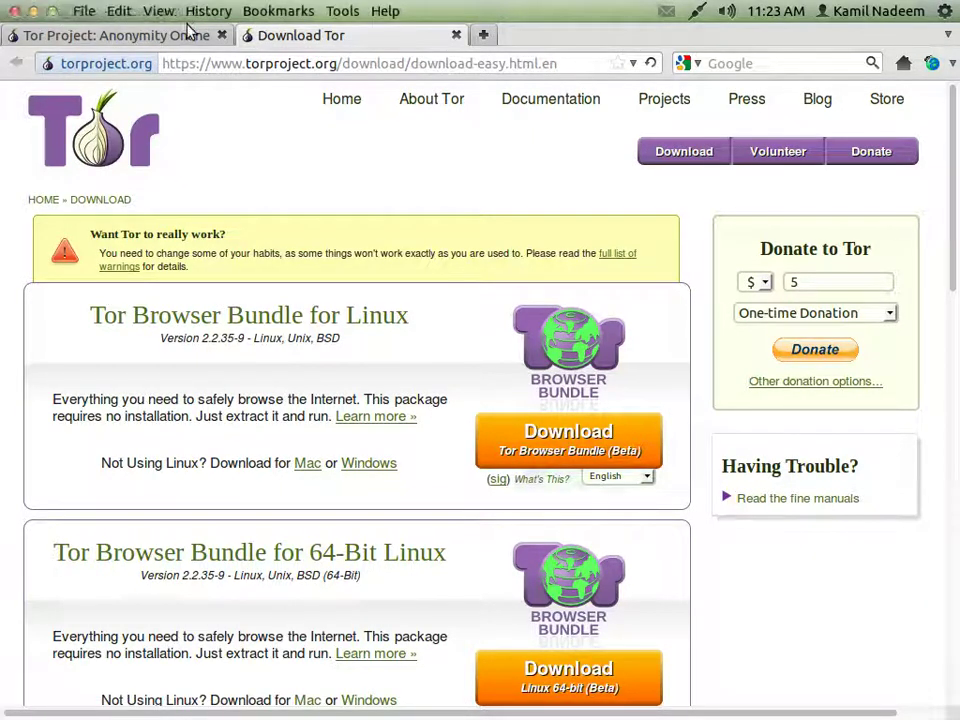
click(219, 37)
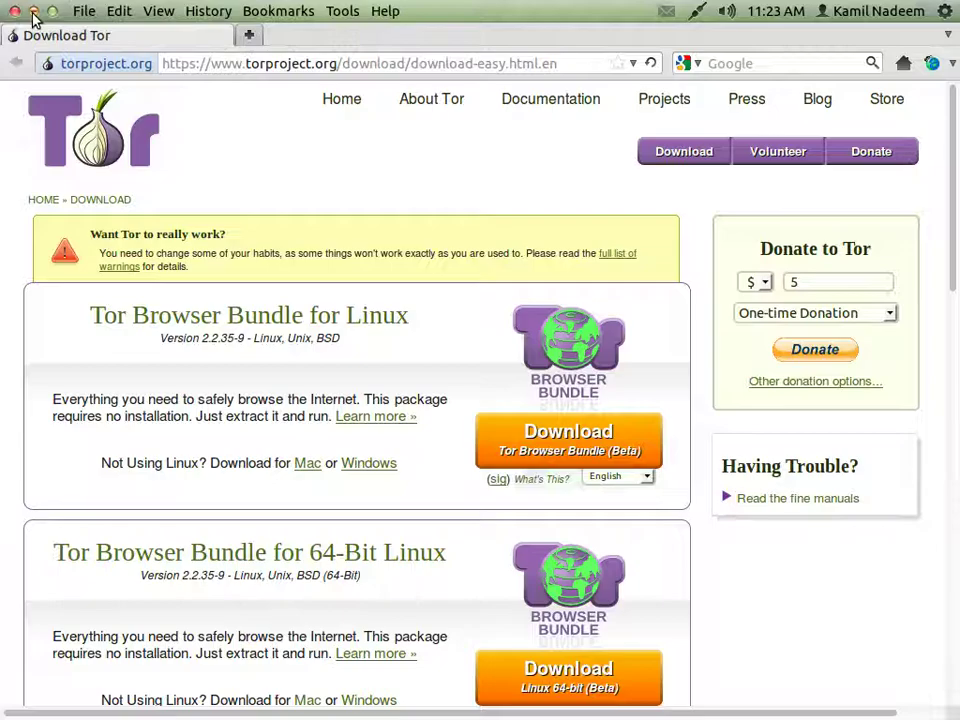
Close Firefox and run start-tor-browser from the Tor bundle folder, quitting the duplicate-Vidalia prompt
click(14, 11)
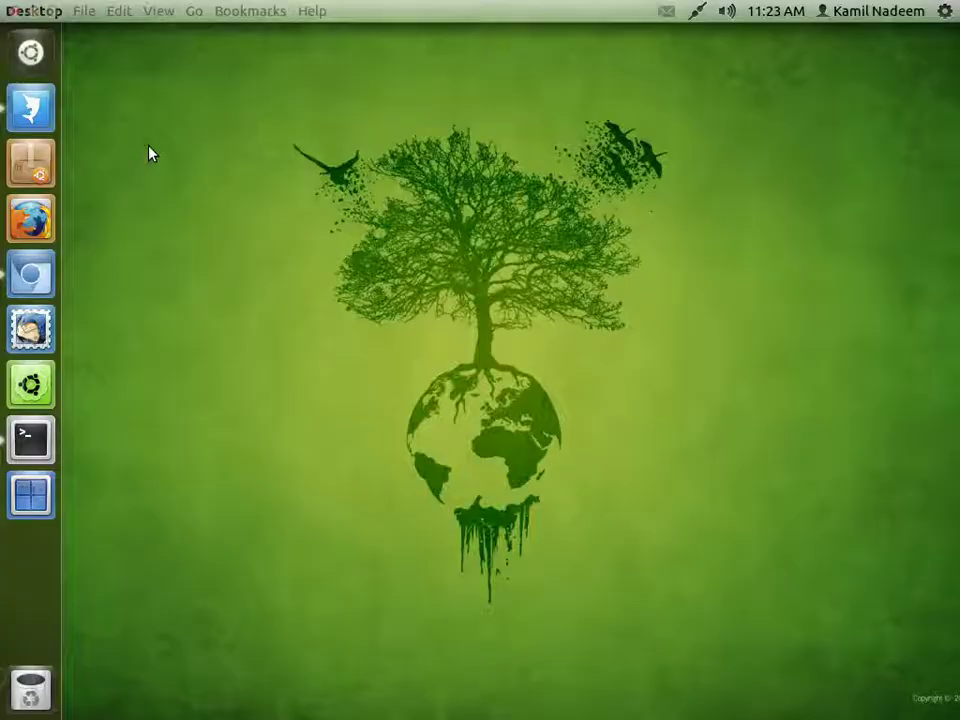
click(30, 112)
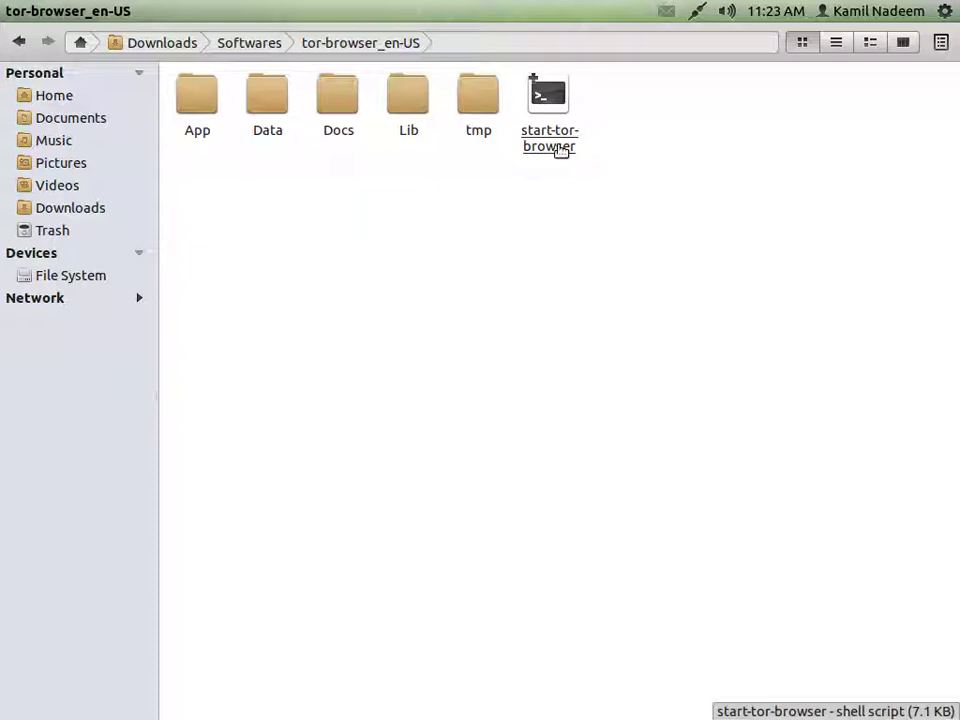
click(560, 150)
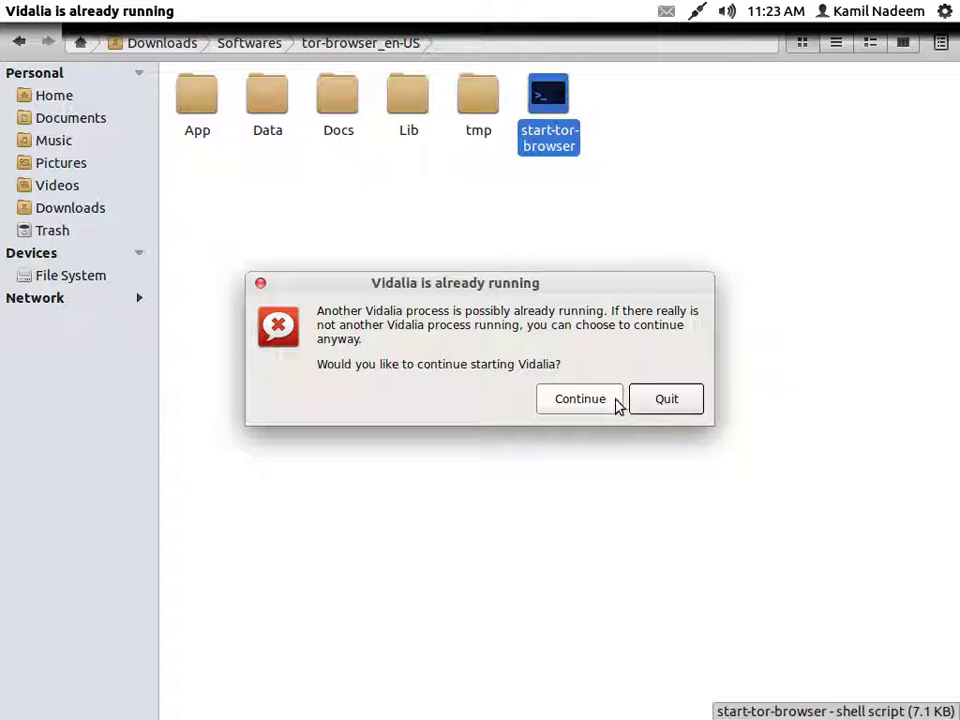
click(638, 397)
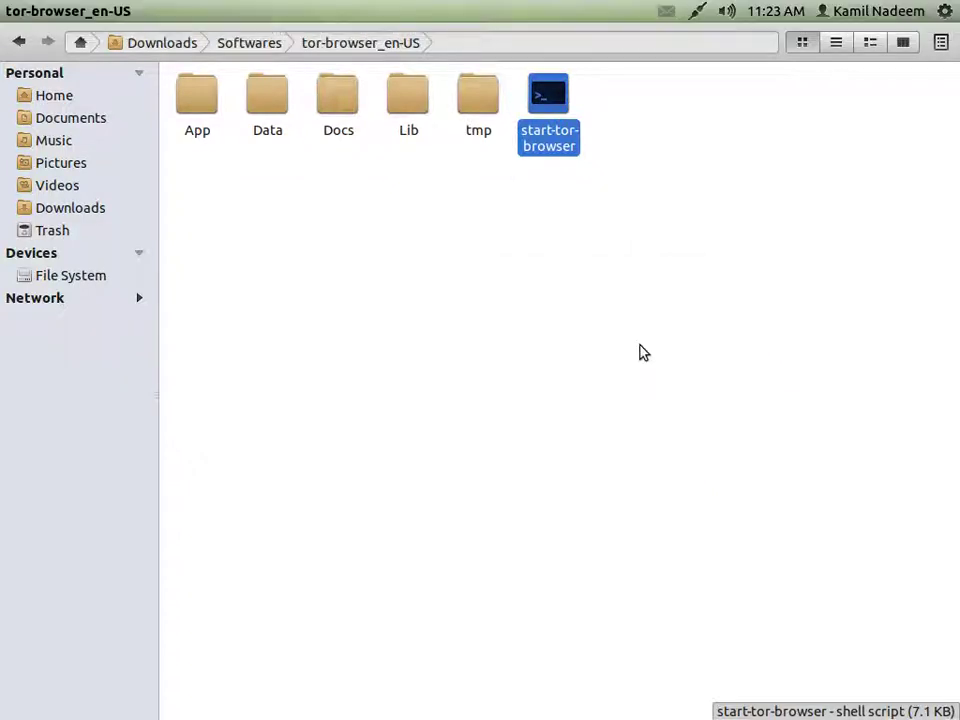
Launch System Monitor via a Dash search for 'sy' and dismiss the Vidalia abnormal-exit error
key(super)
text(sy)
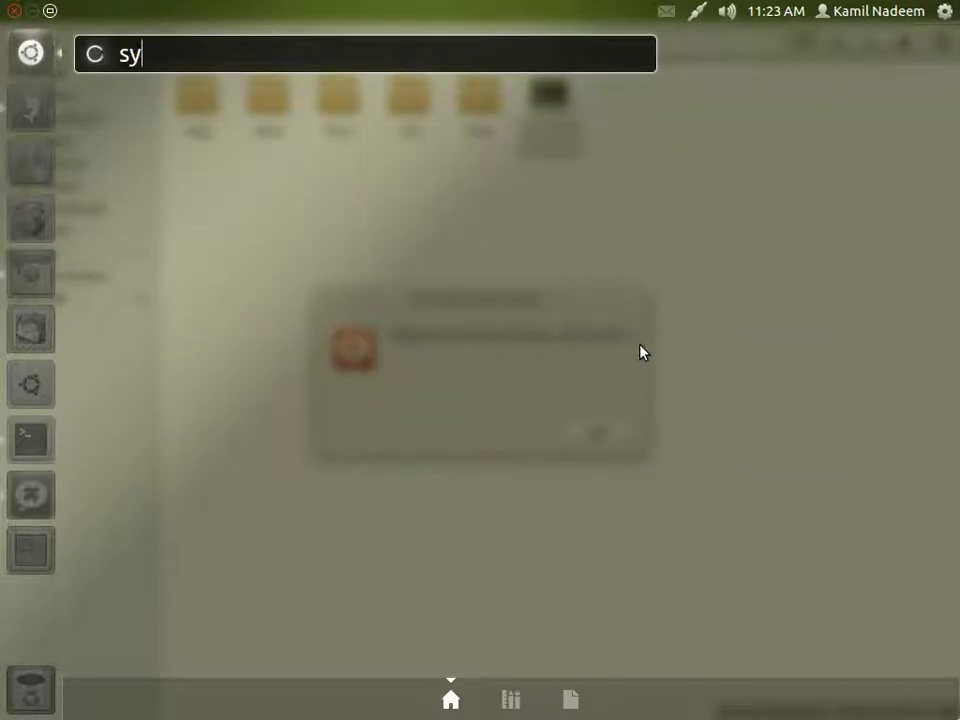
key(Escape)
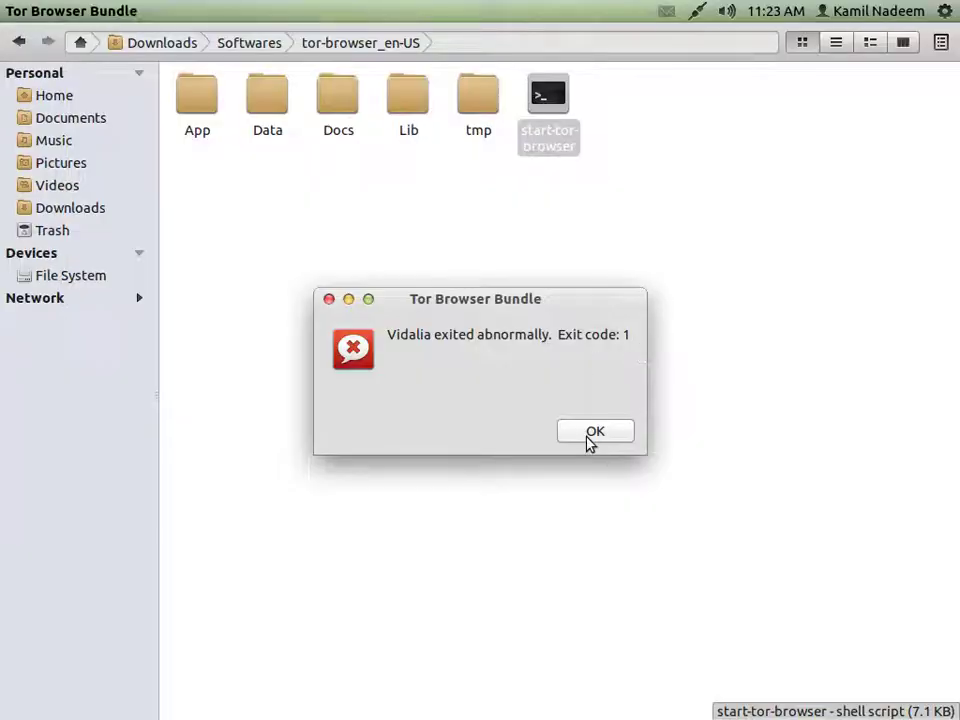
click(590, 438)
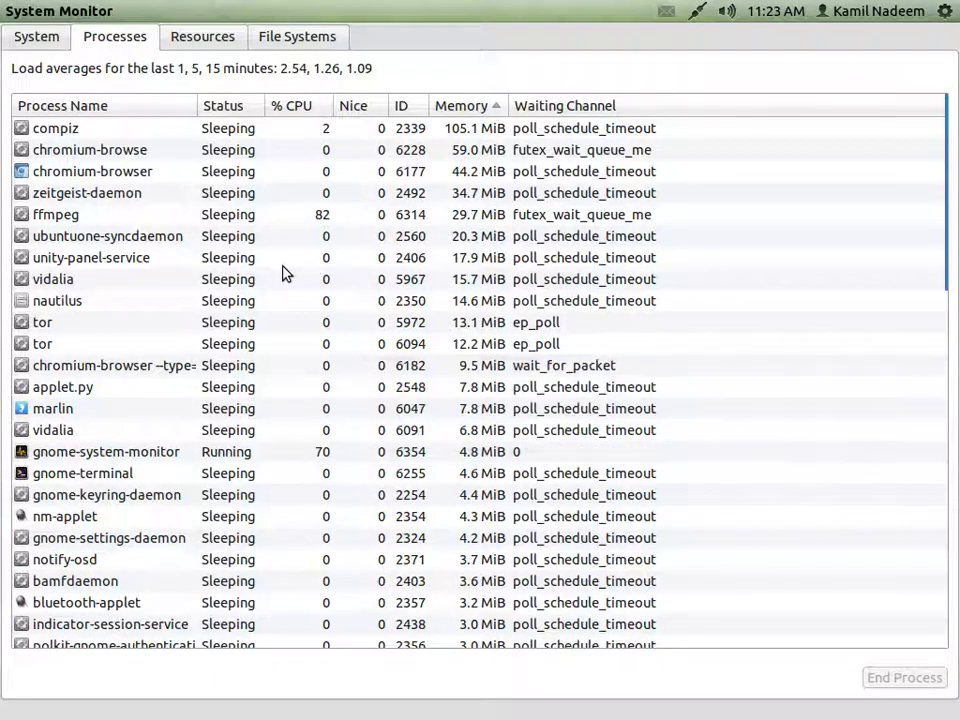
Kill the vidalia process with ID 6091 and dismiss the exit code 137 error
scroll(51, 429, down, 1)
click(51, 430)
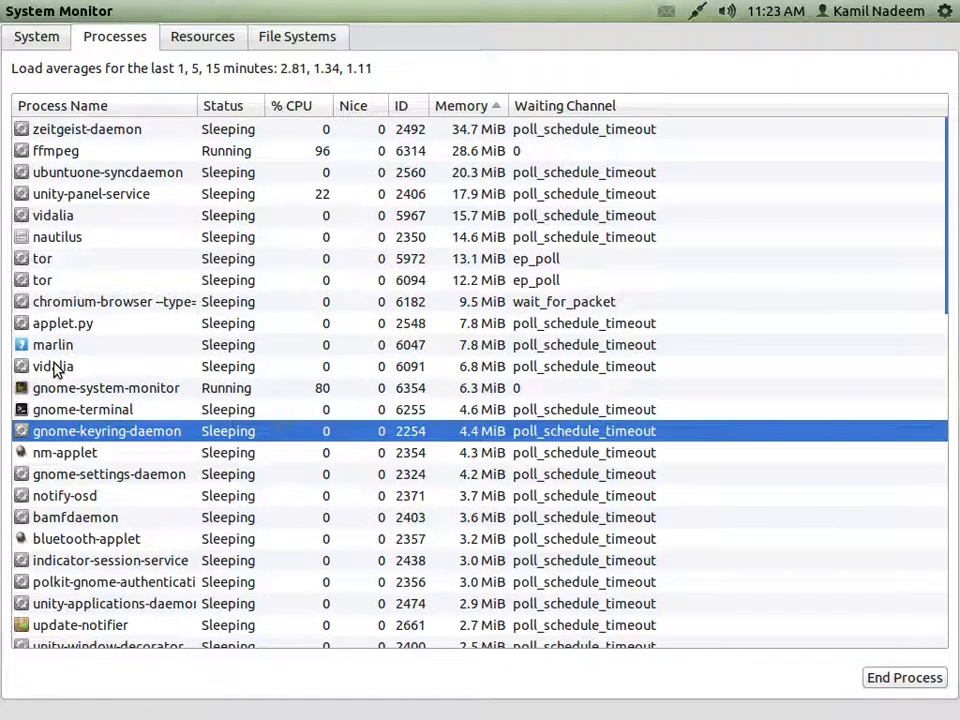
click(48, 390)
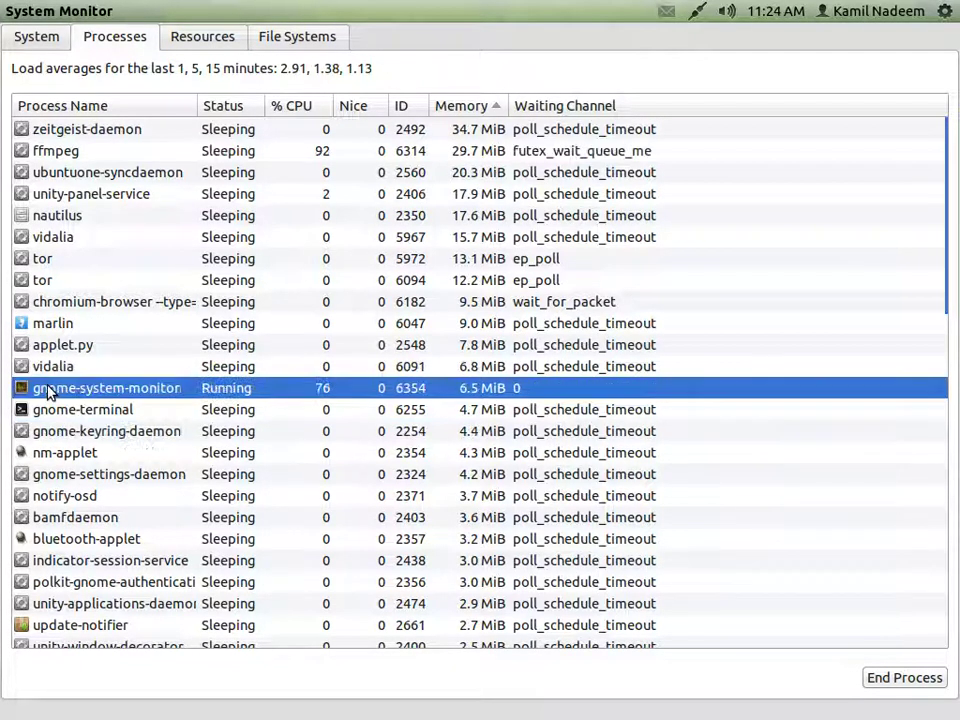
click(53, 368)
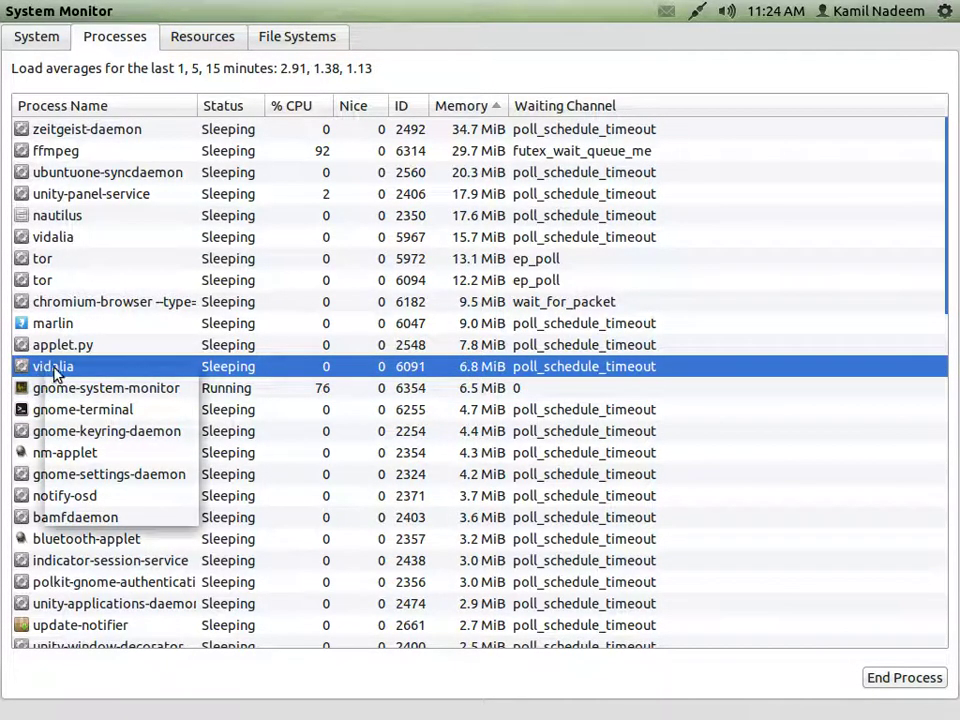
right_click(54, 369)
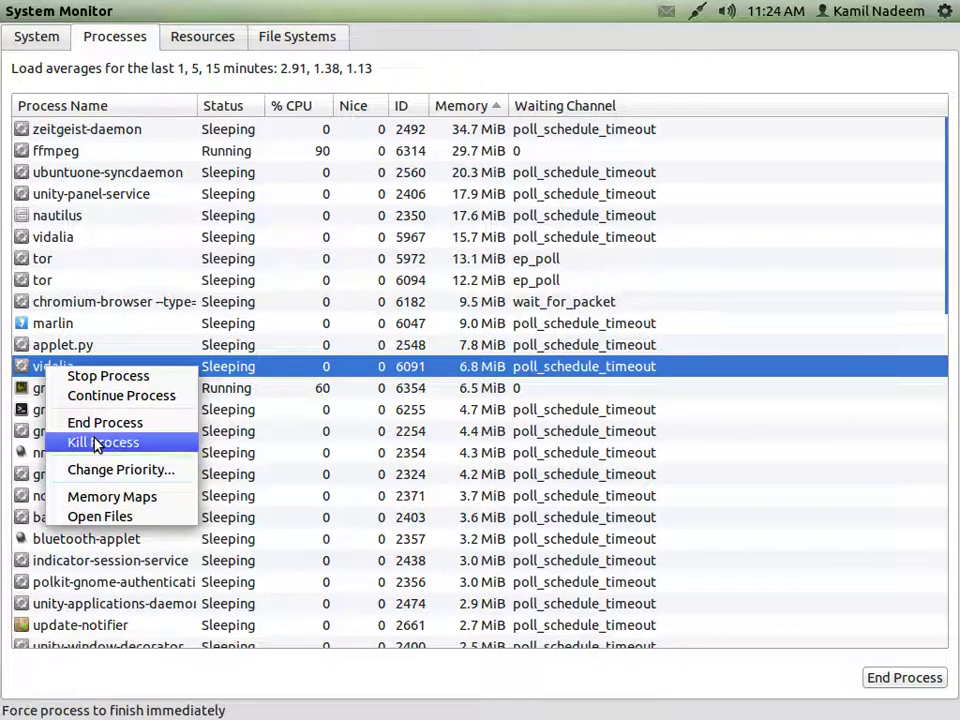
click(98, 442)
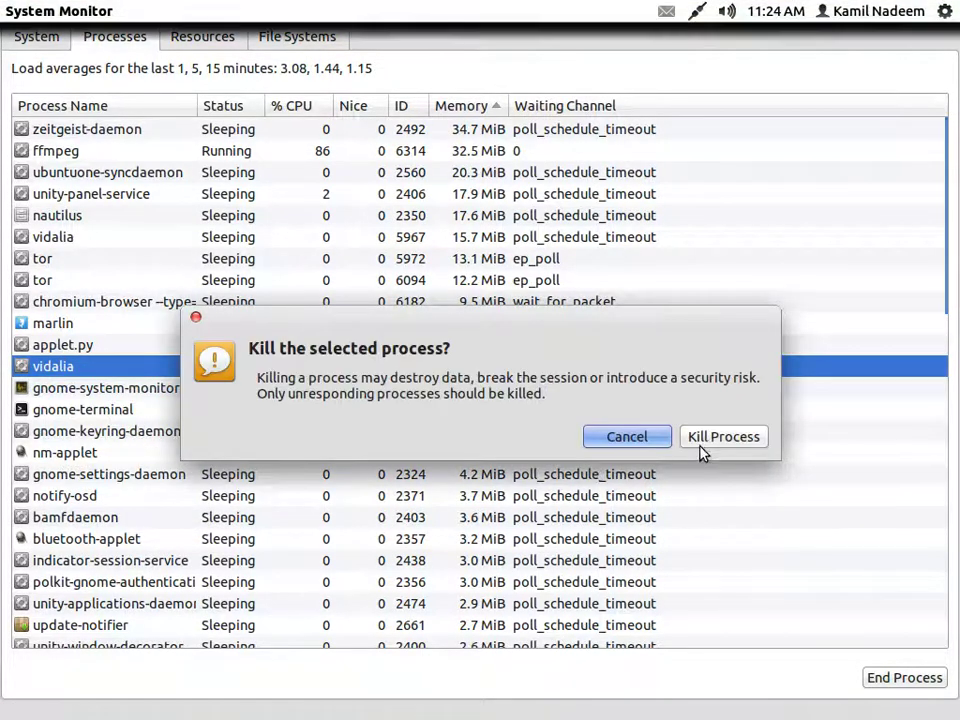
click(709, 446)
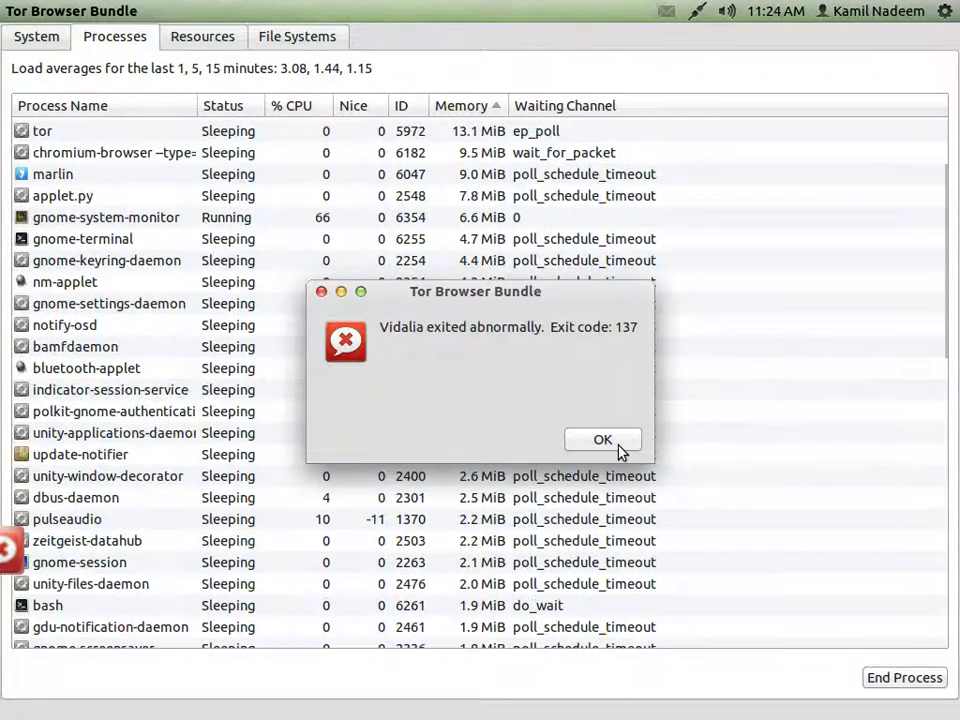
click(619, 447)
Scroll the process list, then bring up System Monitor's launcher menu to quit it
scroll(747, 402, down, 1)
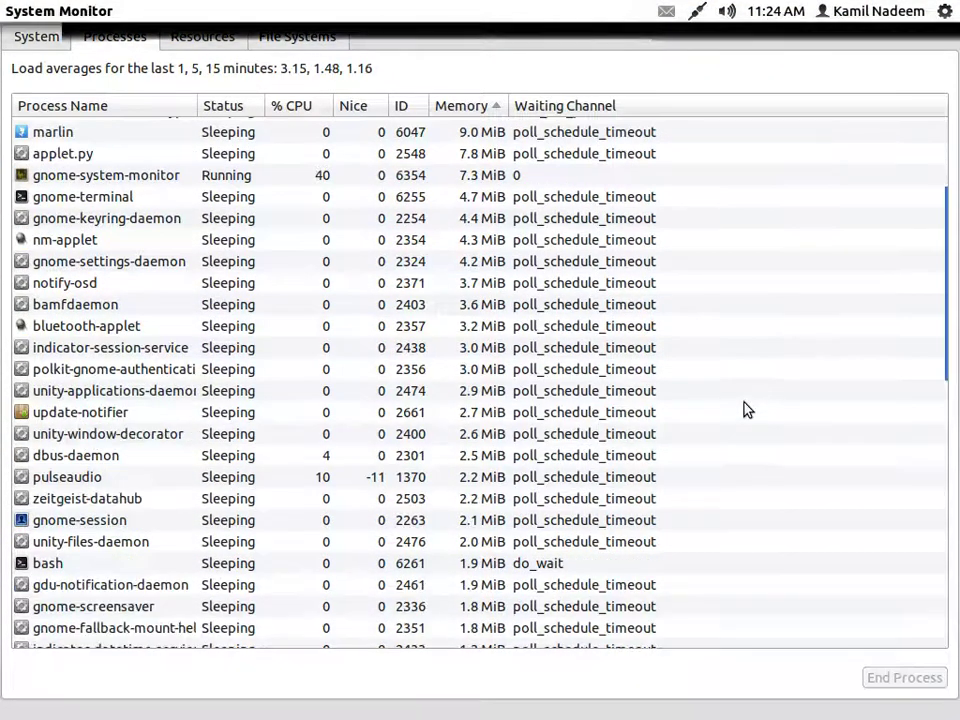
scroll(945, 326, down, 2)
scroll(948, 326, down, 3)
scroll(949, 328, down, 3)
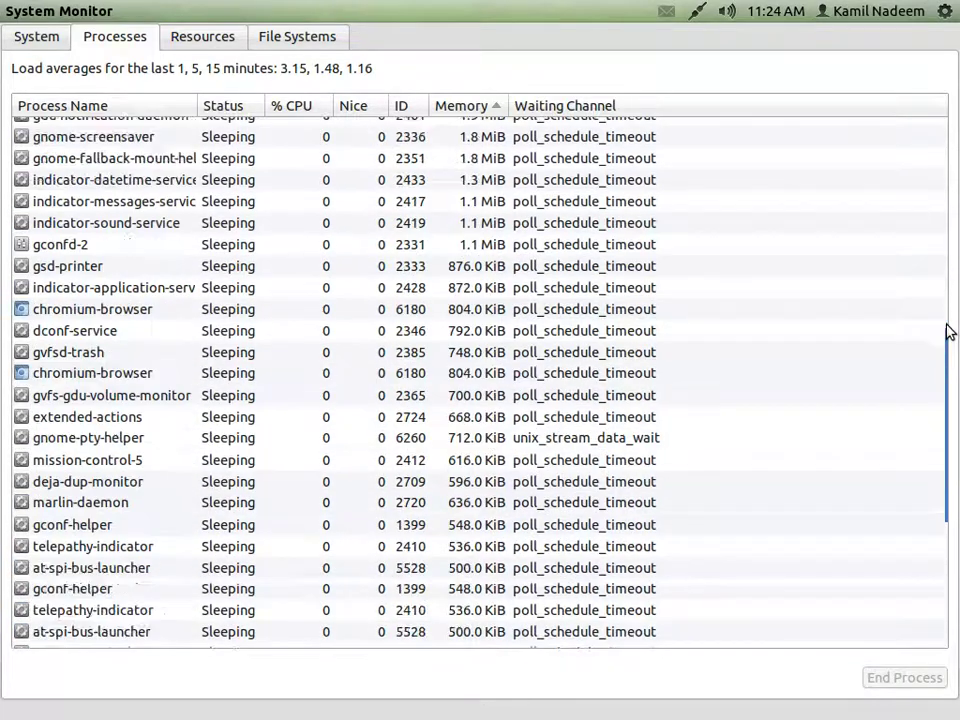
scroll(949, 332, down, 3)
scroll(945, 480, down, 1)
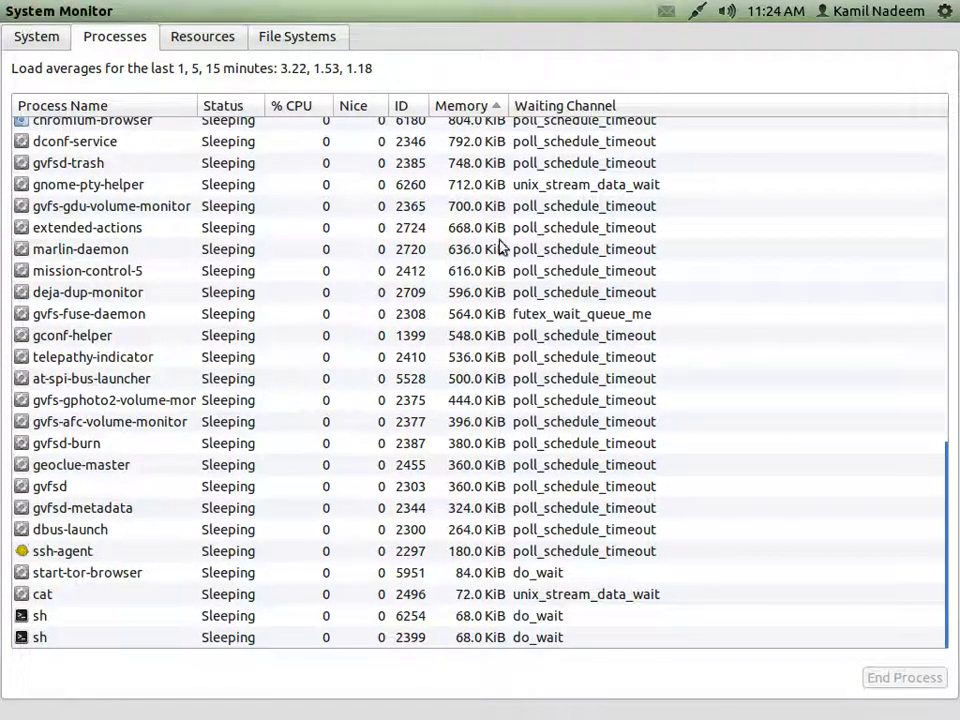
mouse_move(30, 360)
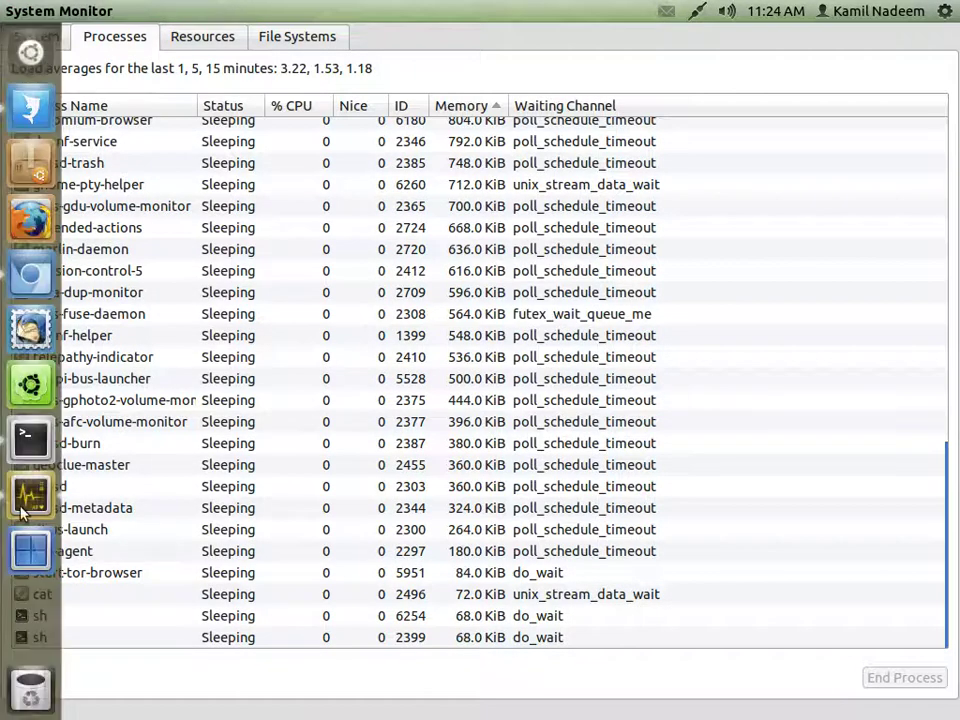
right_click(22, 512)
Quit System Monitor, start start-tor-browser from Files, and minimize the Vidalia Control Panel while connecting
click(111, 551)
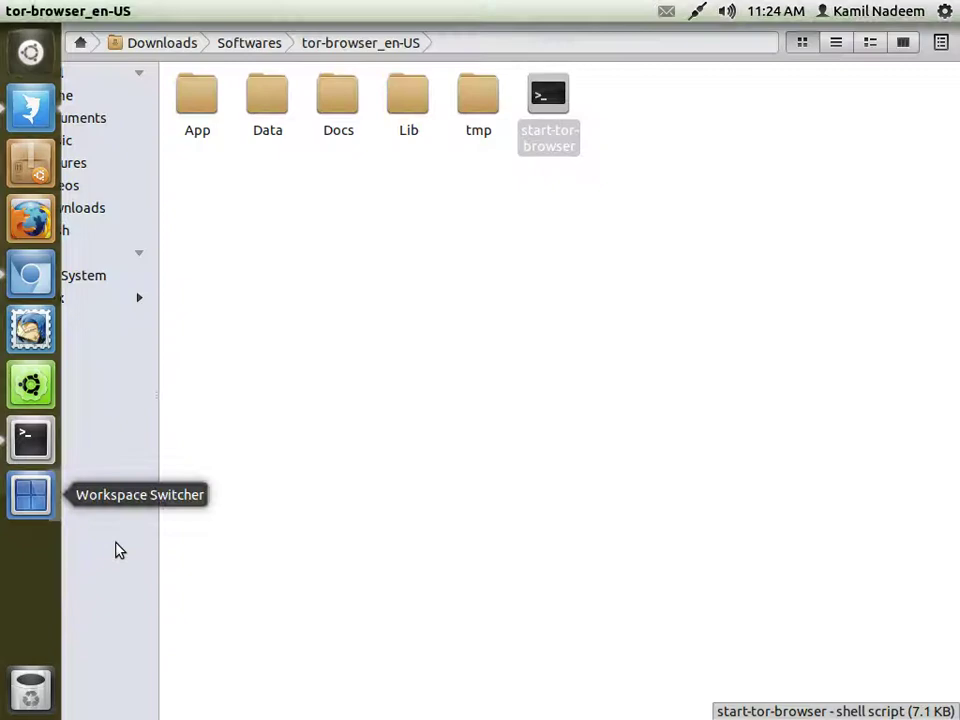
click(534, 252)
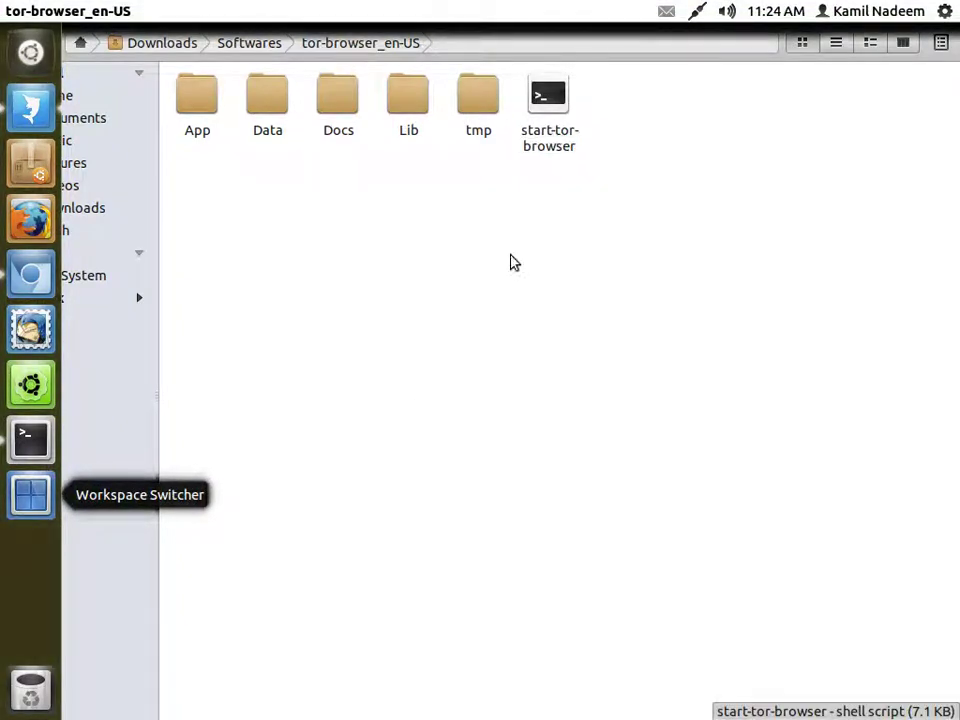
click(22, 500)
click(687, 398)
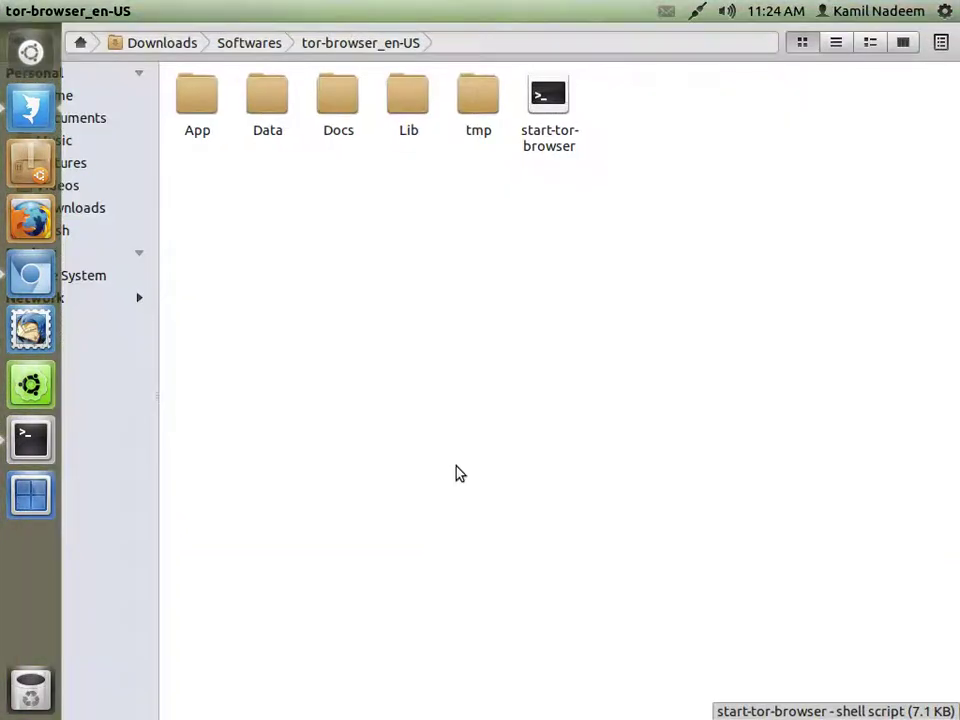
click(538, 137)
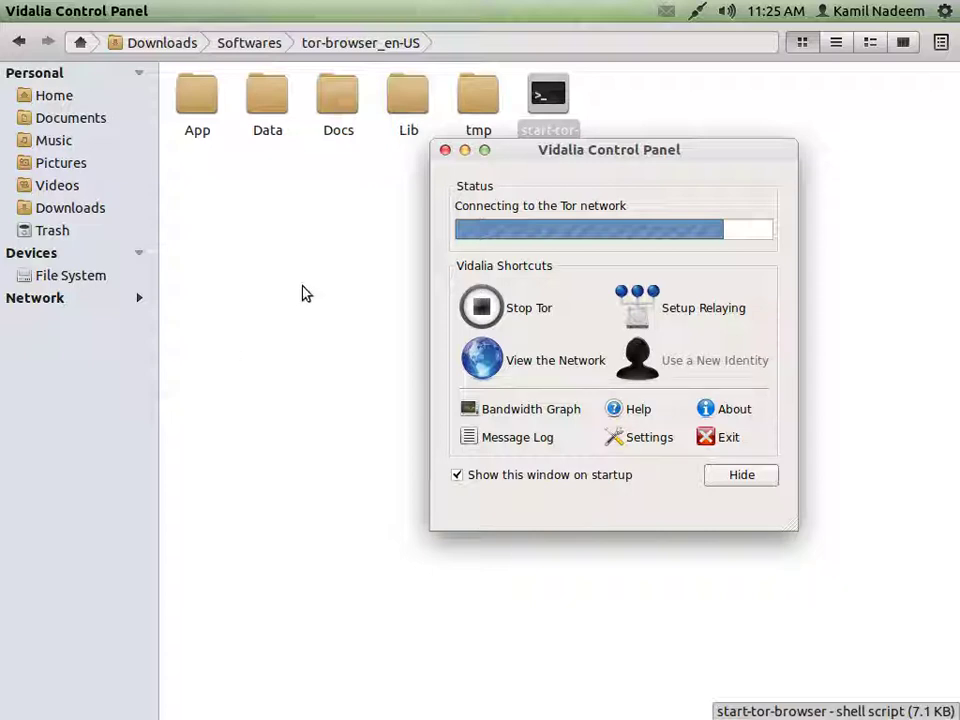
click(466, 151)
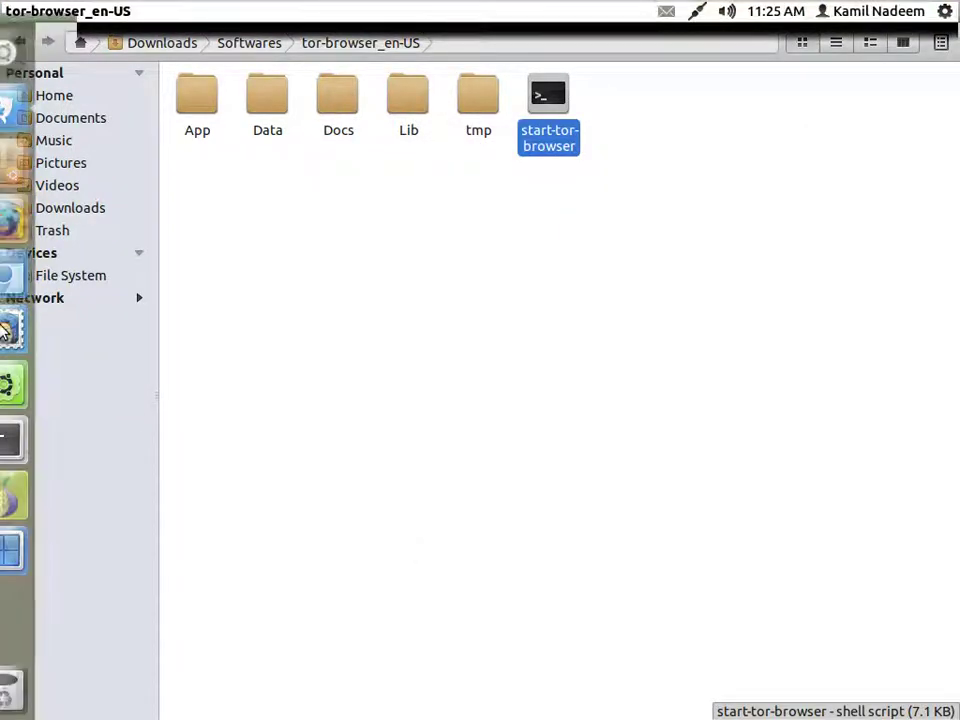
mouse_move(18, 14)
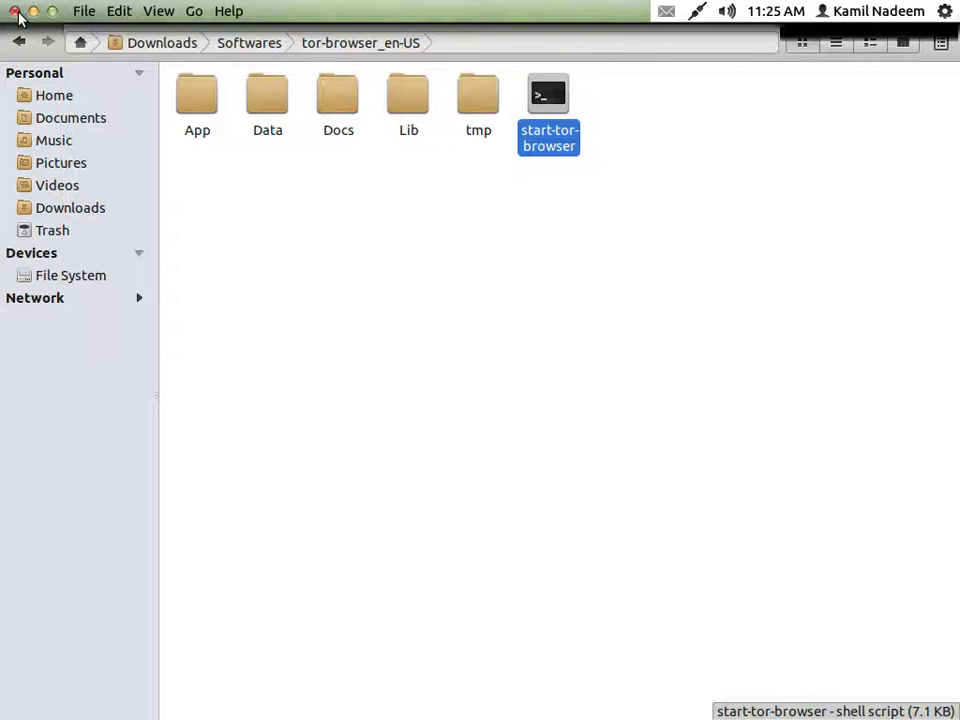
Close Files and restore Vidalia while Tor Browser opens the check.torproject.org confirmation page
key(ctrl+w)
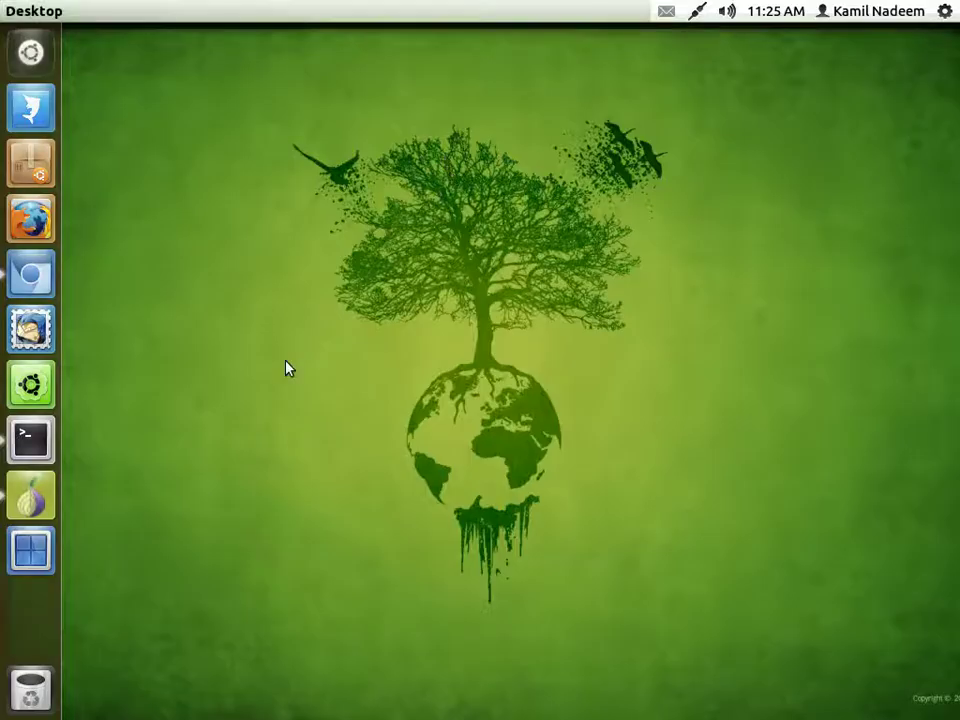
click(22, 492)
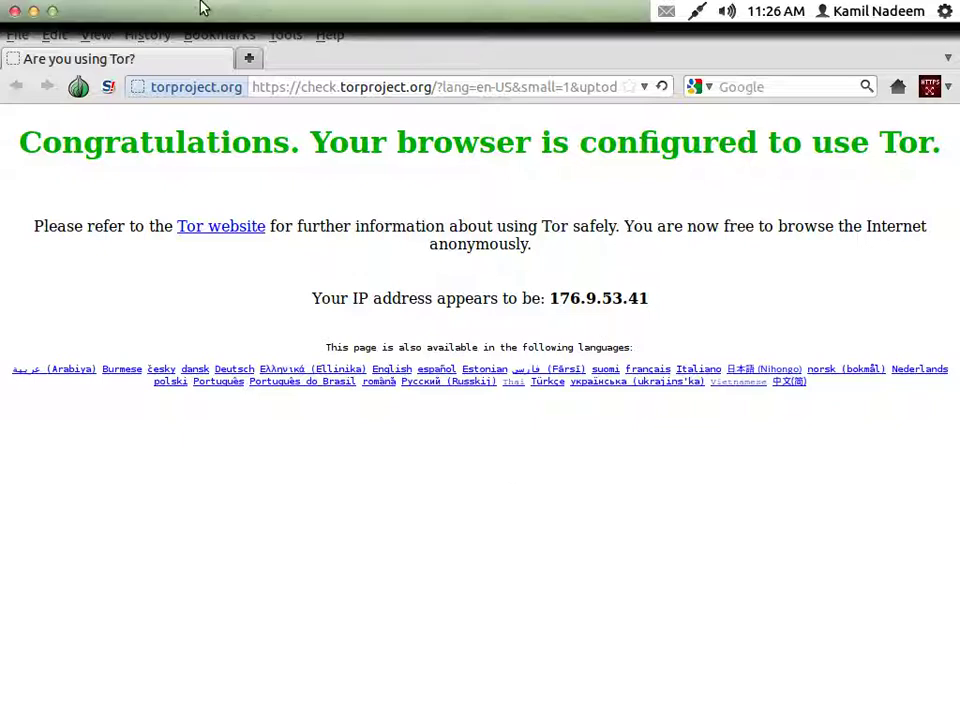
click(331, 35)
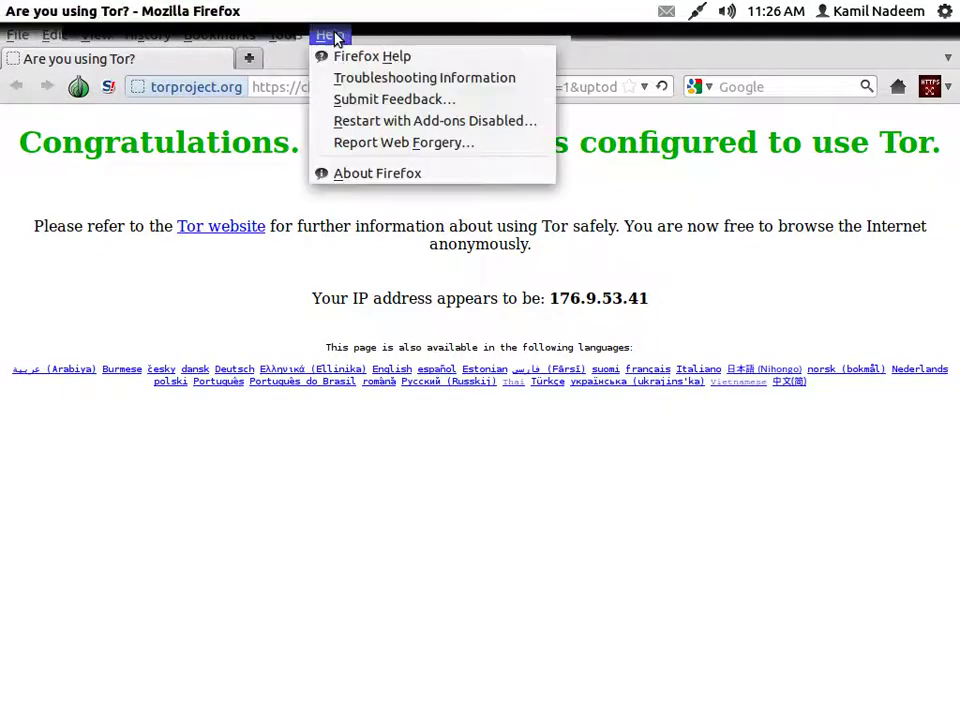
click(369, 178)
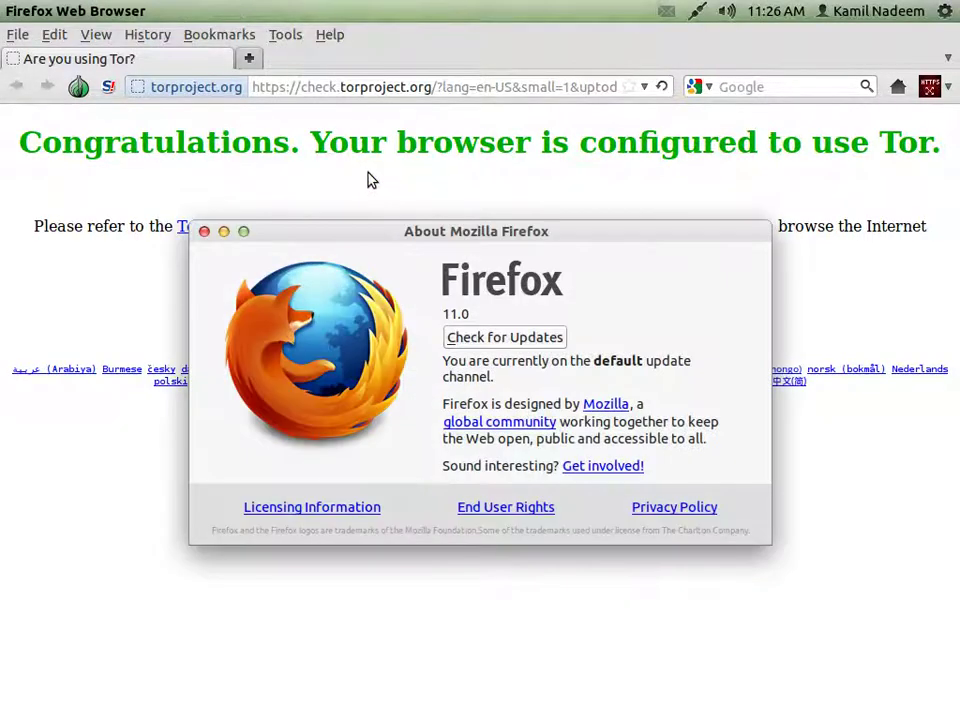
click(204, 232)
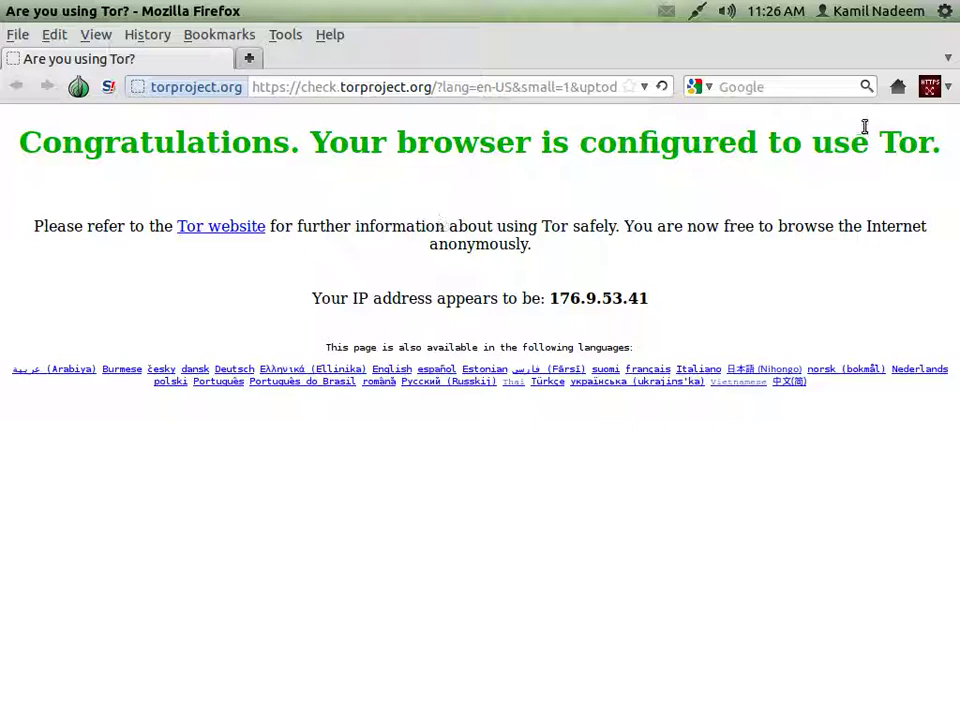
Load mknadeem.blogspot.com in the Tor browser's address bar
click(529, 92)
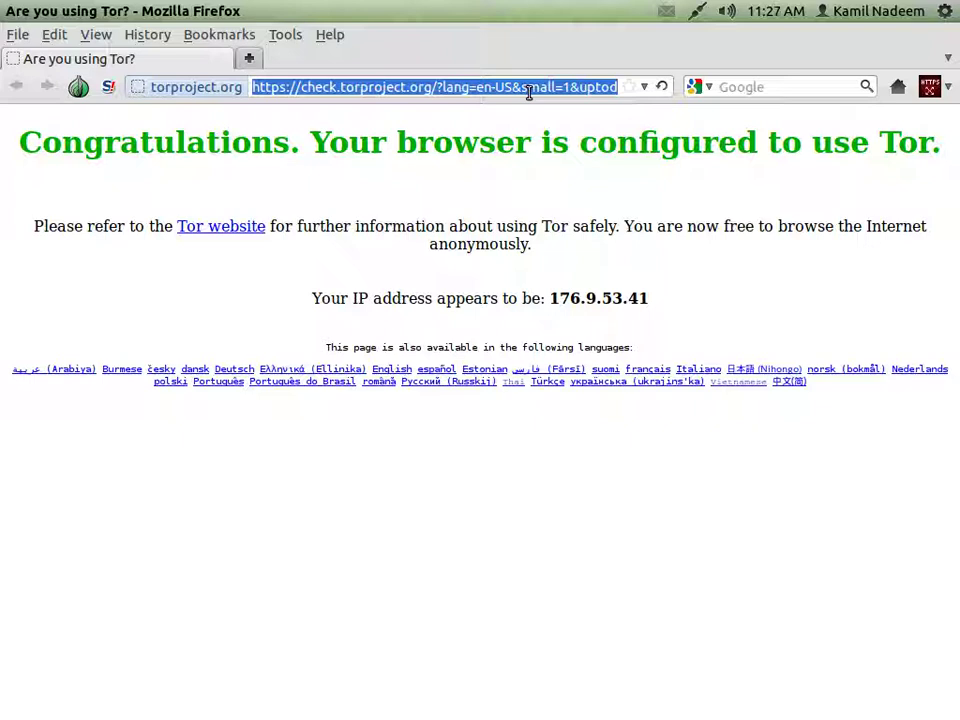
text(mkn)
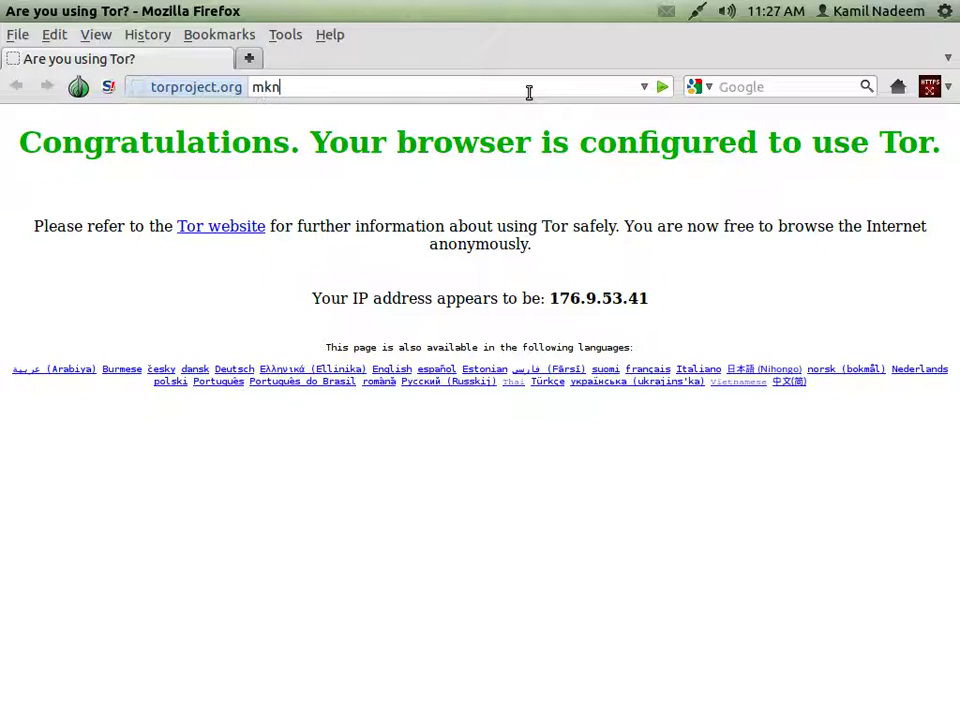
text(adeem.)
text(bl)
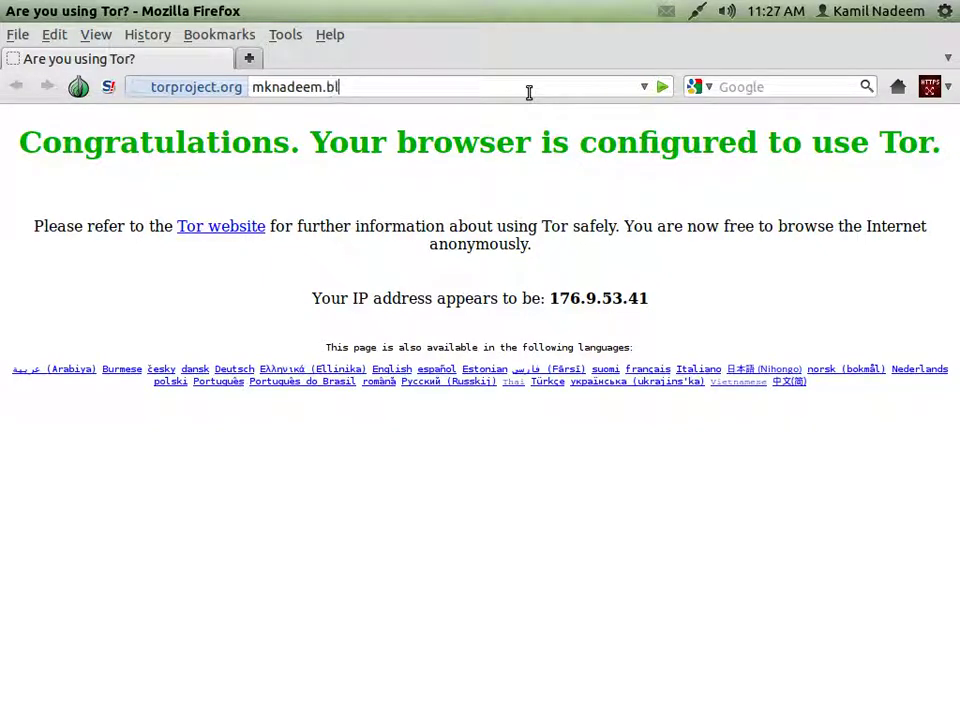
text(ogspo)
text(t.)
text(o)
key(BackSpace)
text(com)
key(Return)
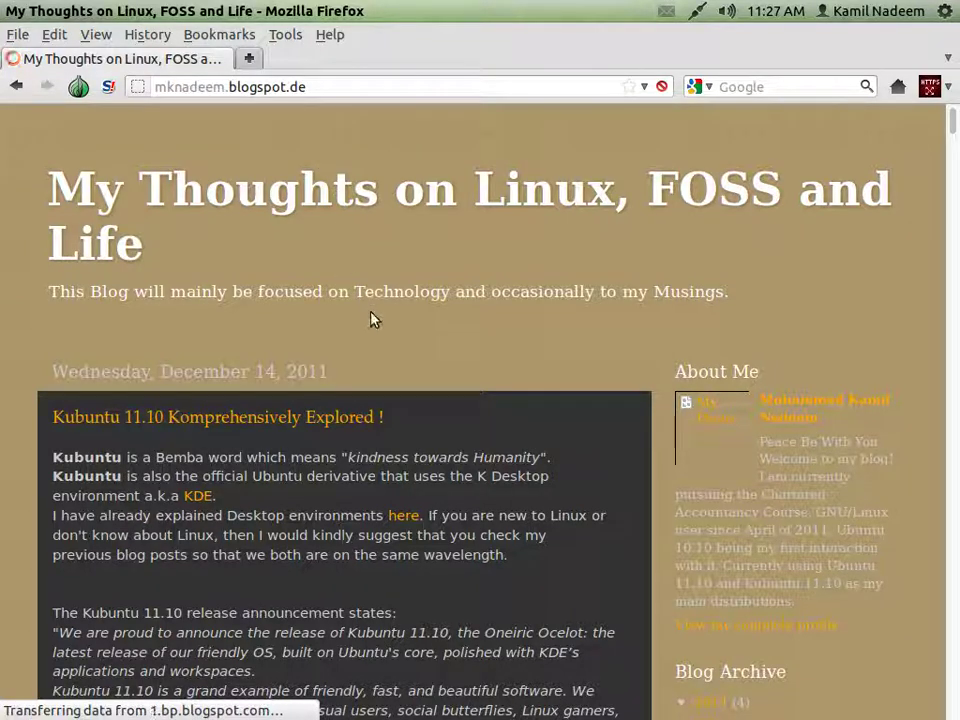
Open the 'Kubuntu 11.10 Komprehensively Explored !' post and scroll through it
click(336, 427)
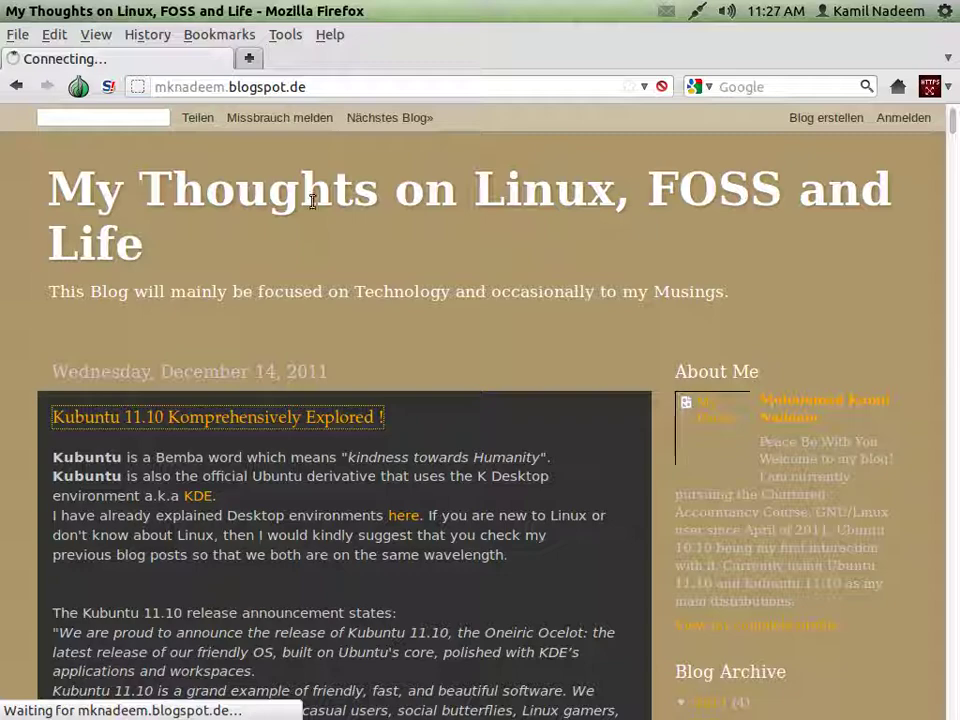
scroll(423, 237, down, 1)
scroll(425, 238, down, 2)
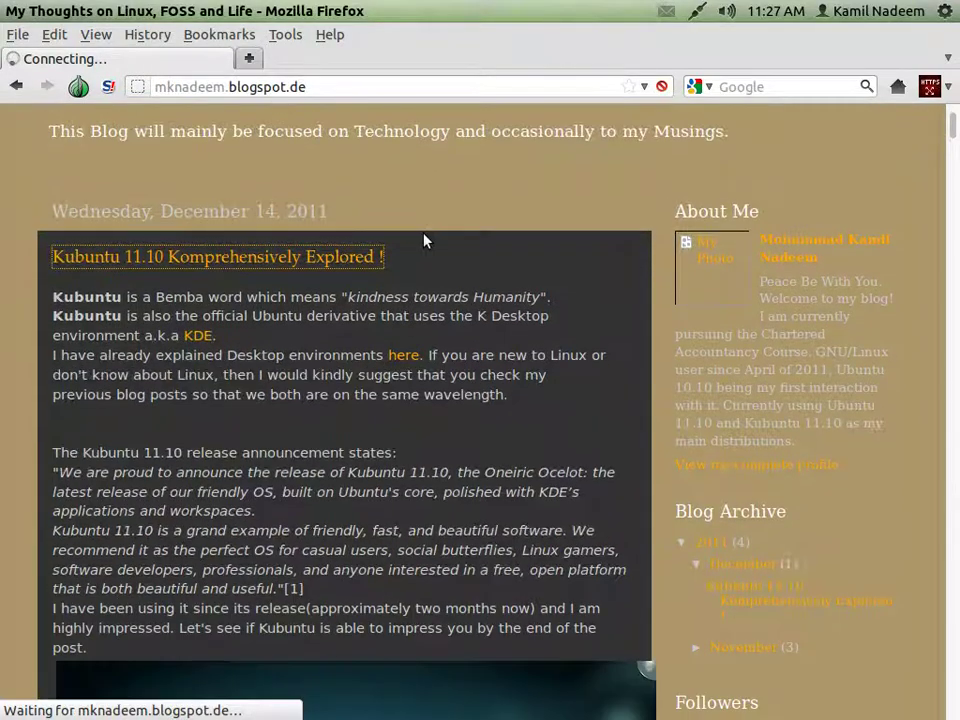
scroll(425, 238, down, 3)
scroll(427, 232, down, 3)
scroll(428, 228, up, 3)
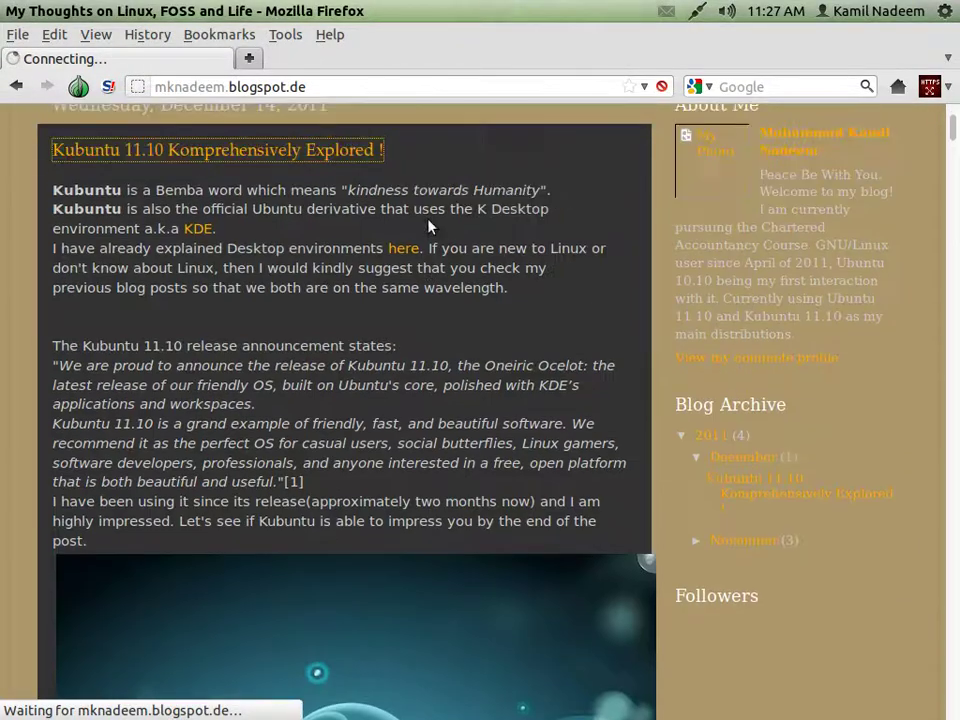
scroll(428, 226, up, 1)
scroll(300, 220, up, 1)
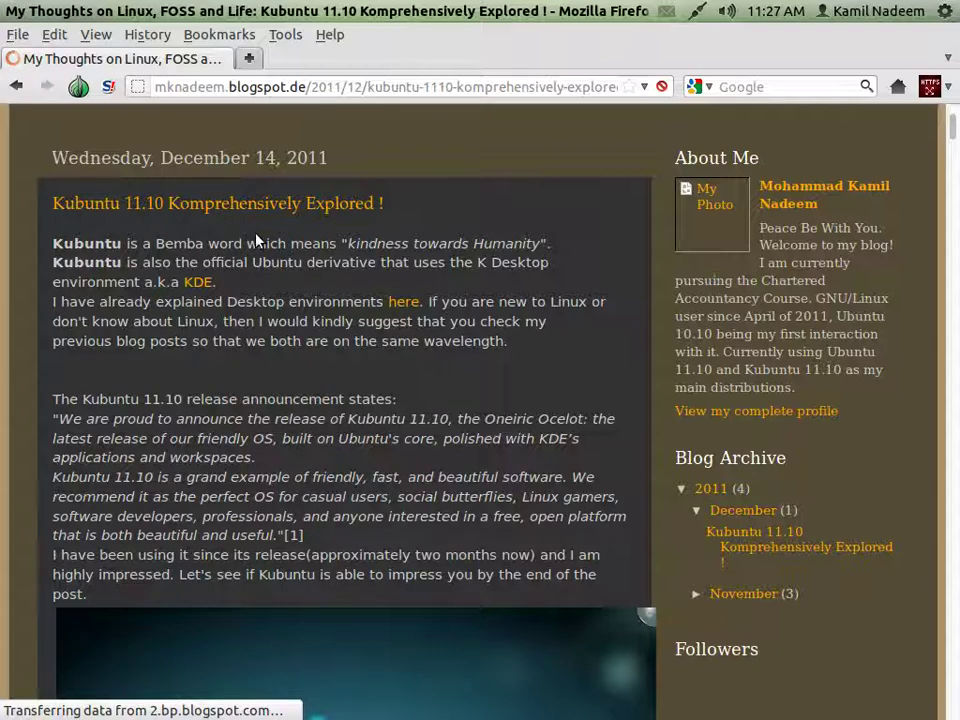
scroll(256, 240, up, 2)
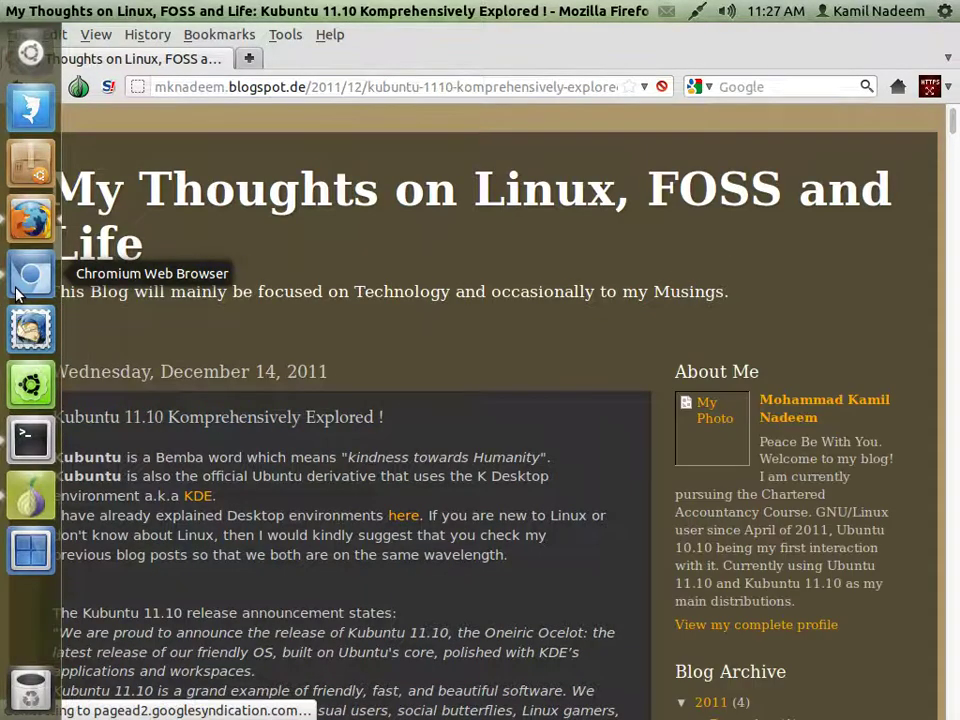
Refresh Blogger stats in Chromium, view Audience by country showing Germany, then return to the Tor browser
click(17, 291)
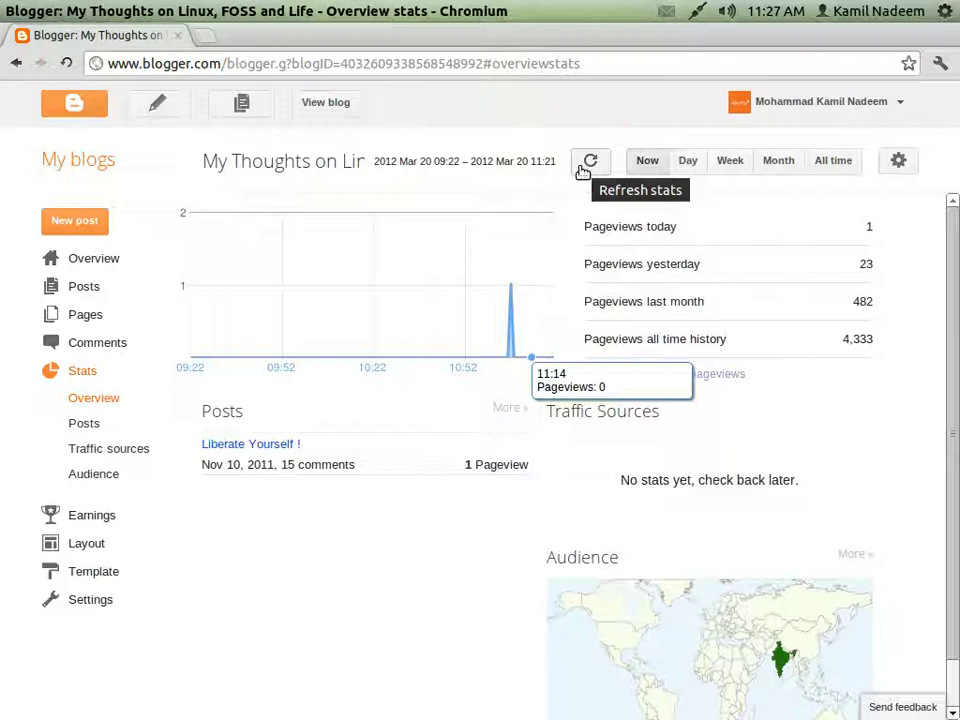
mouse_move(520, 356)
click(588, 166)
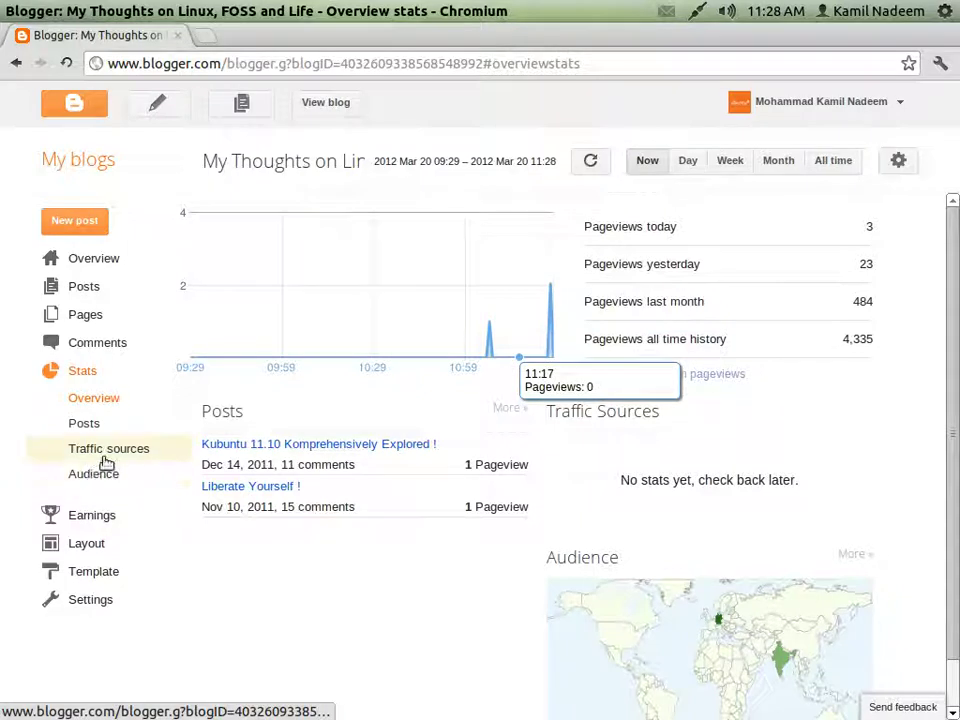
click(78, 480)
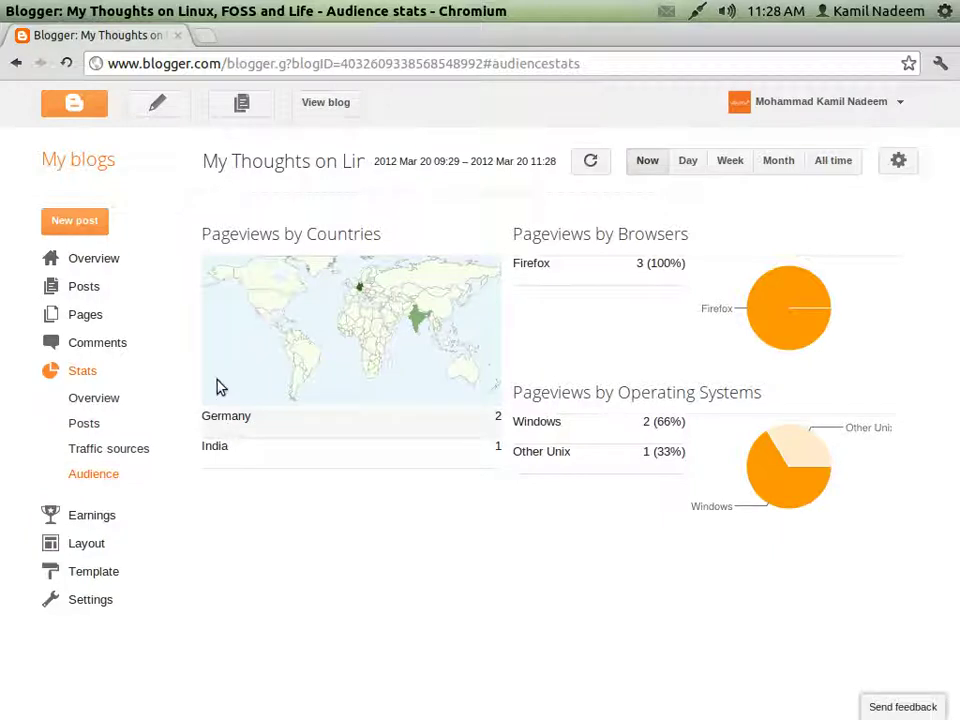
mouse_move(36, 14)
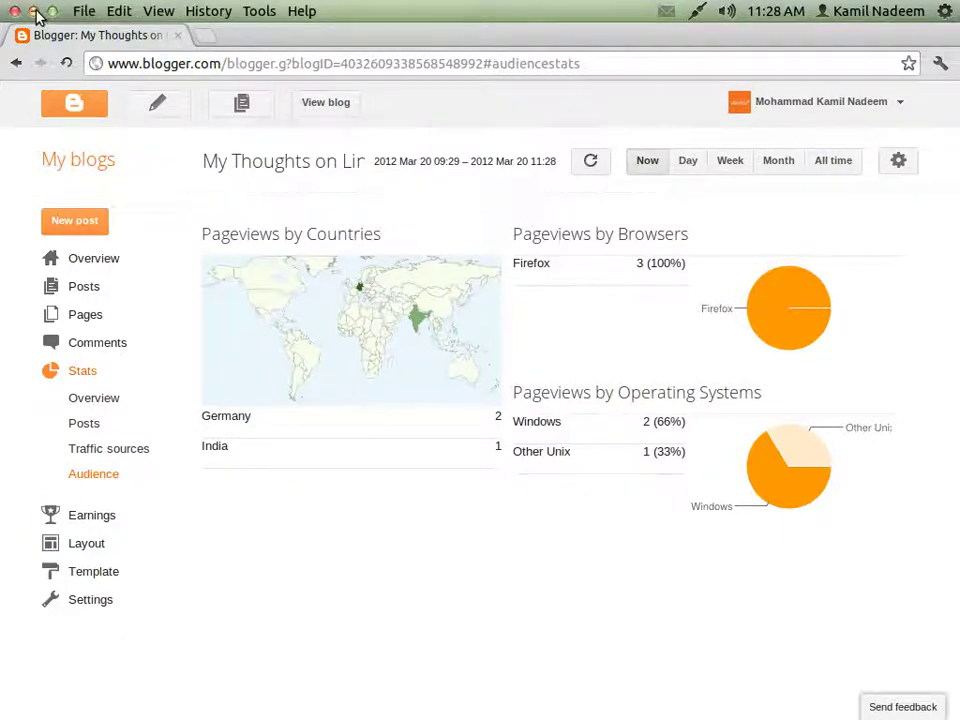
click(34, 12)
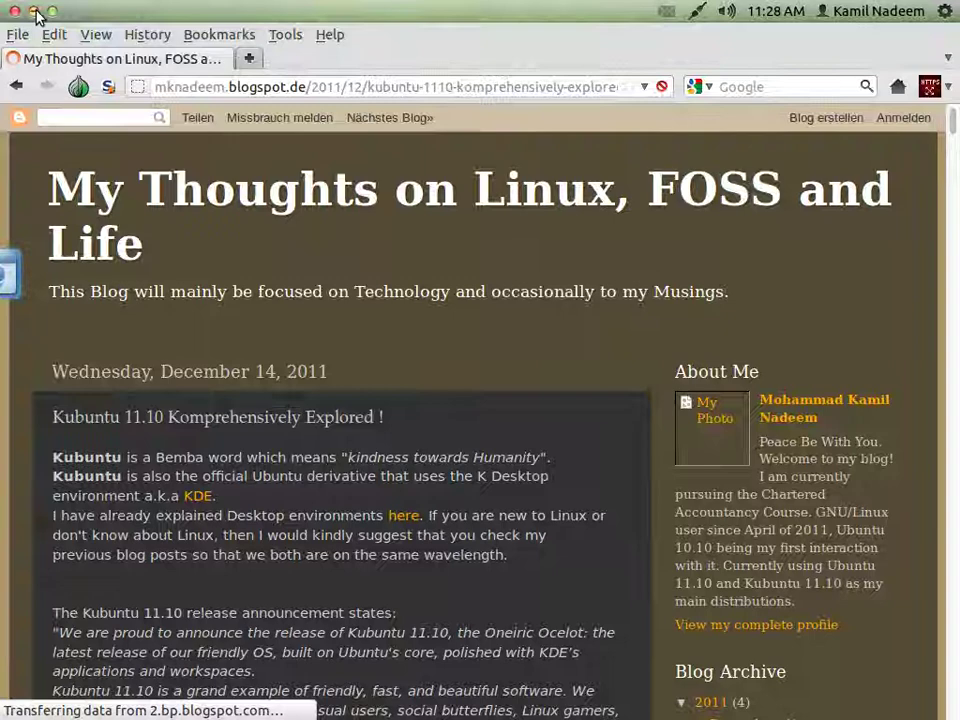
click(106, 88)
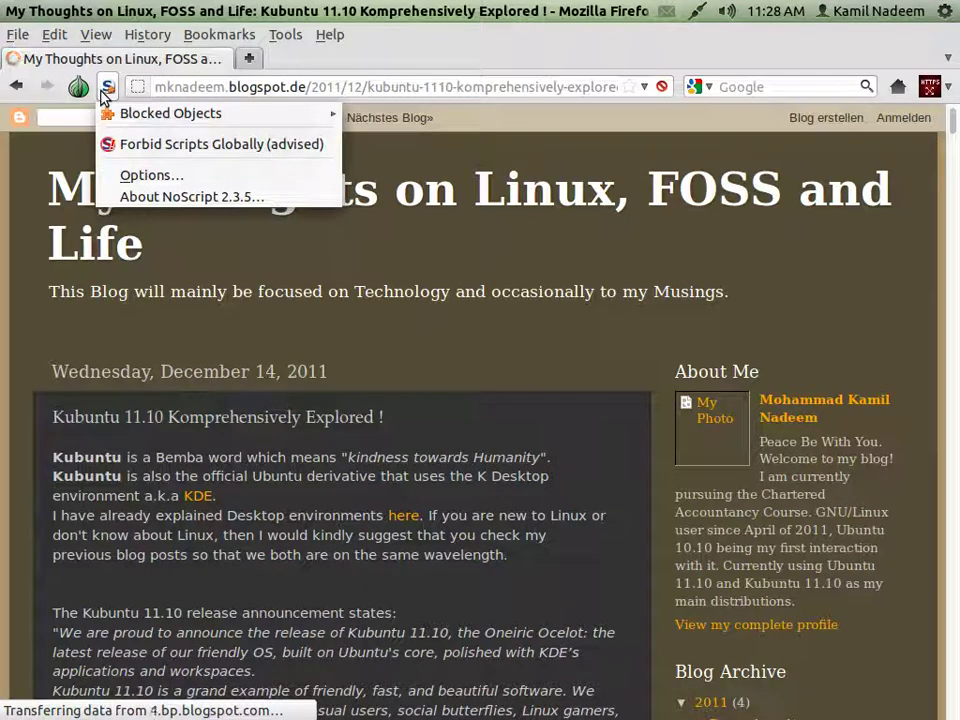
click(106, 88)
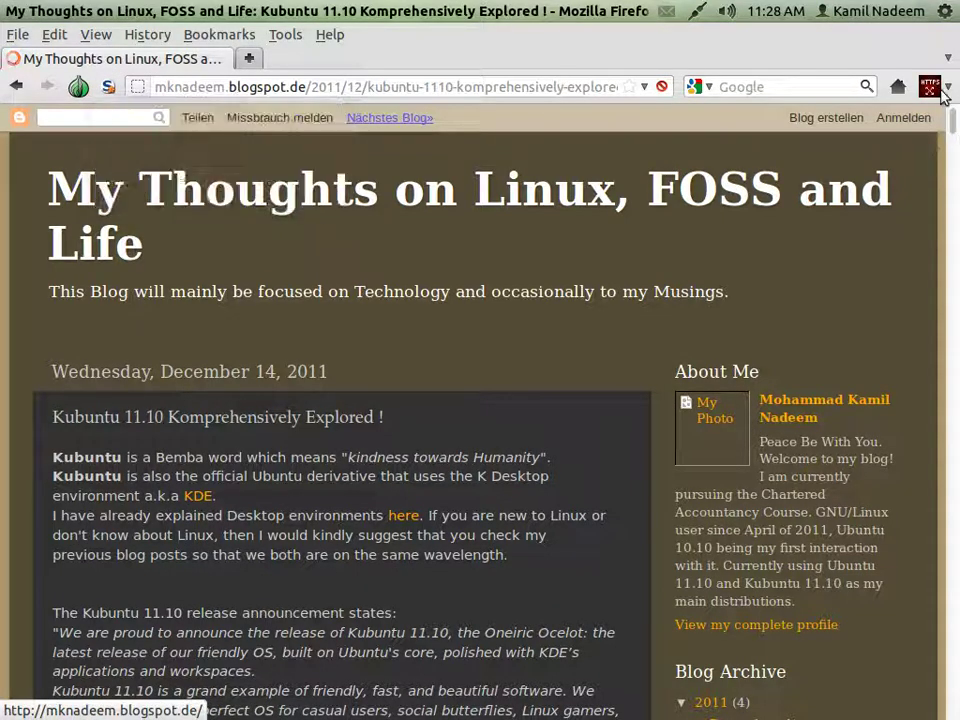
click(287, 38)
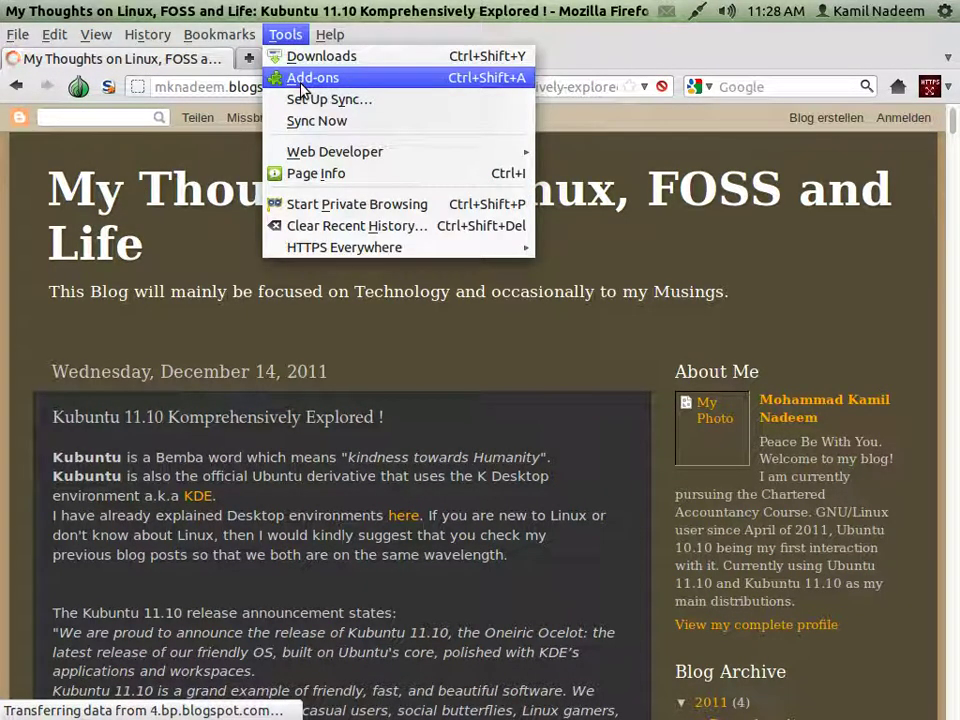
click(300, 80)
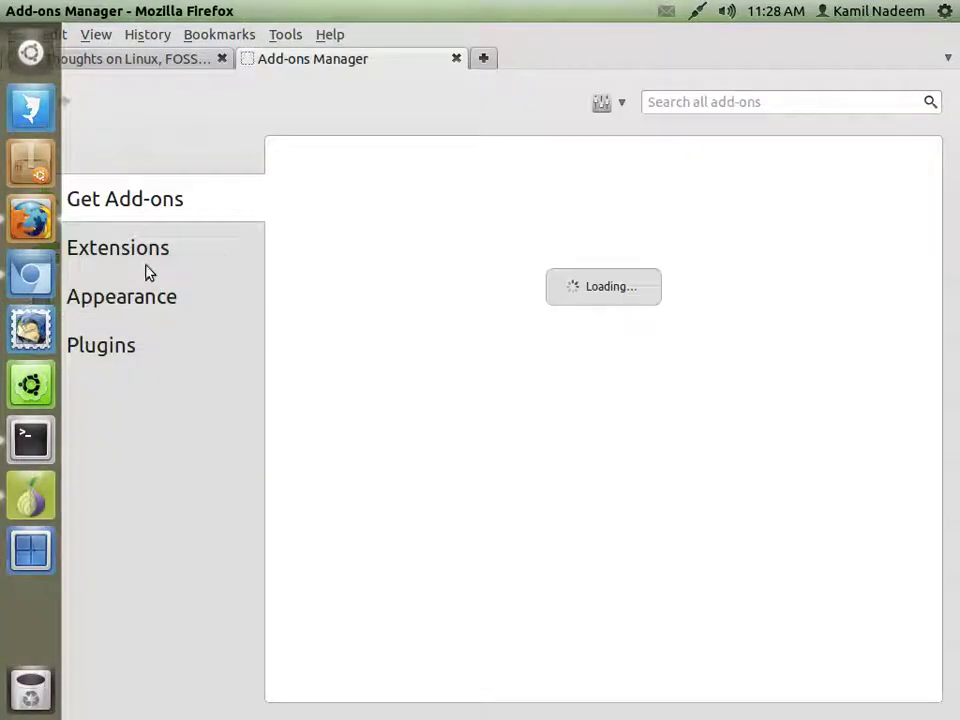
click(140, 262)
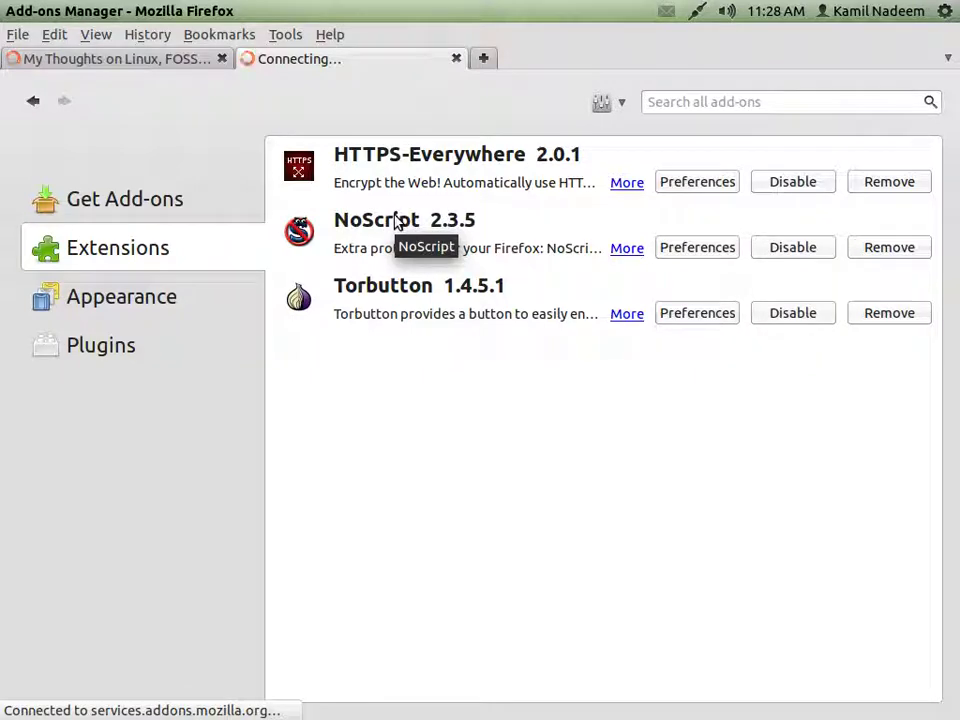
click(455, 59)
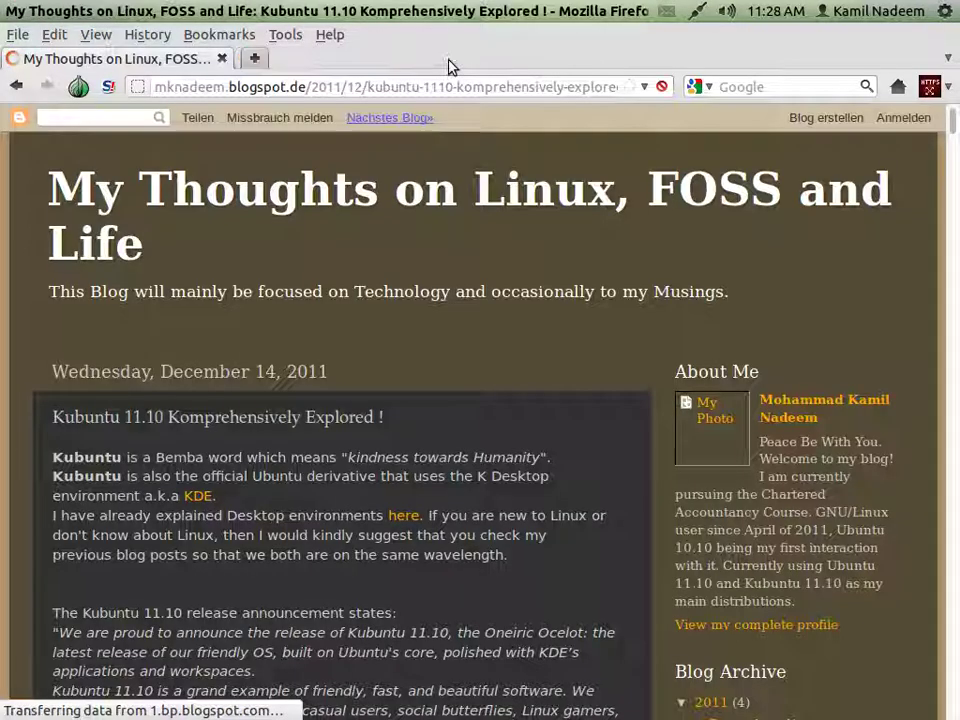
click(292, 84)
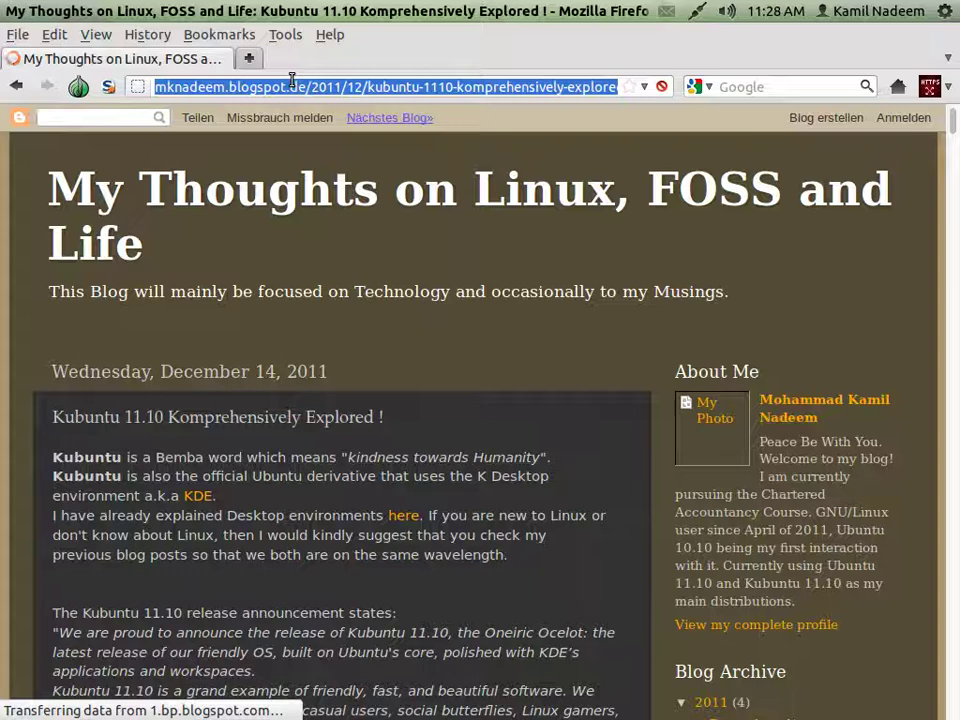
text(you)
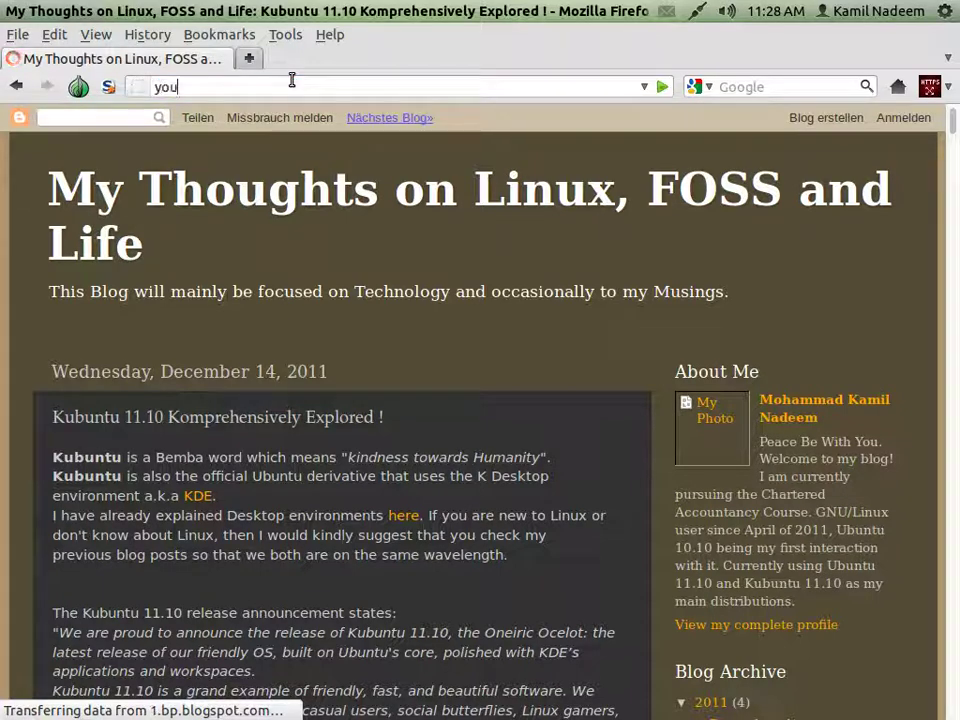
text(tube)
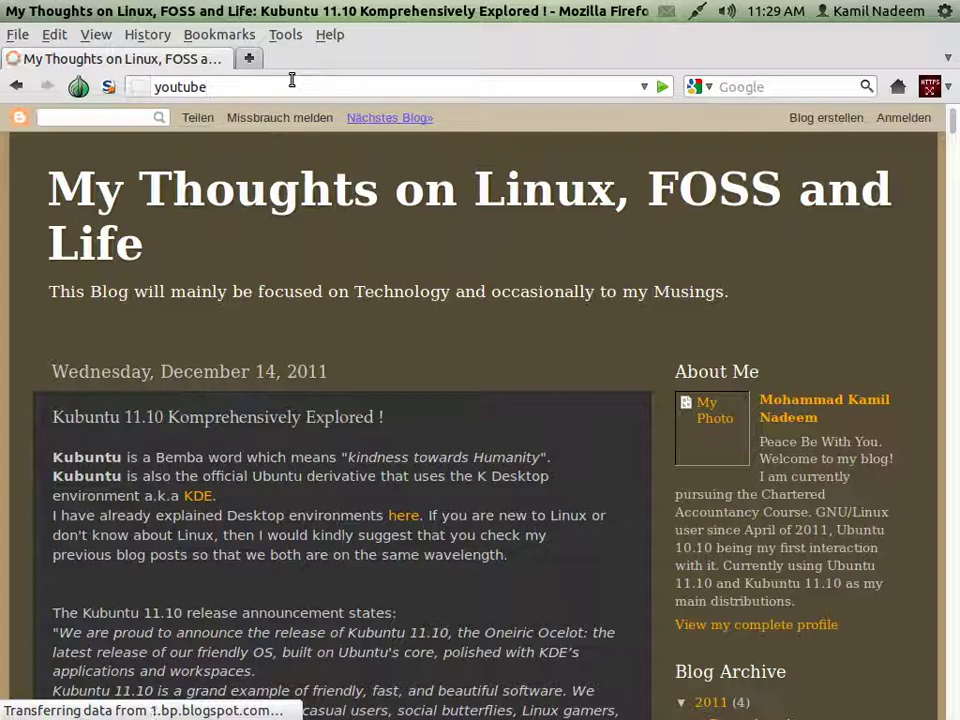
key(ctrl+a)
key(BackSpace)
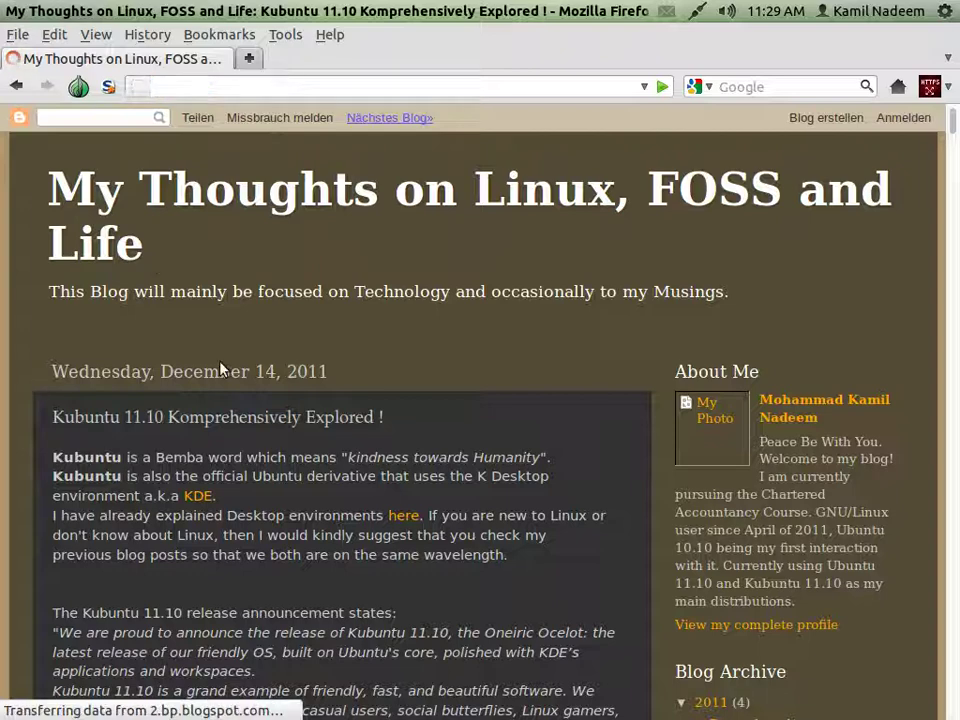
scroll(180, 260, down, 3)
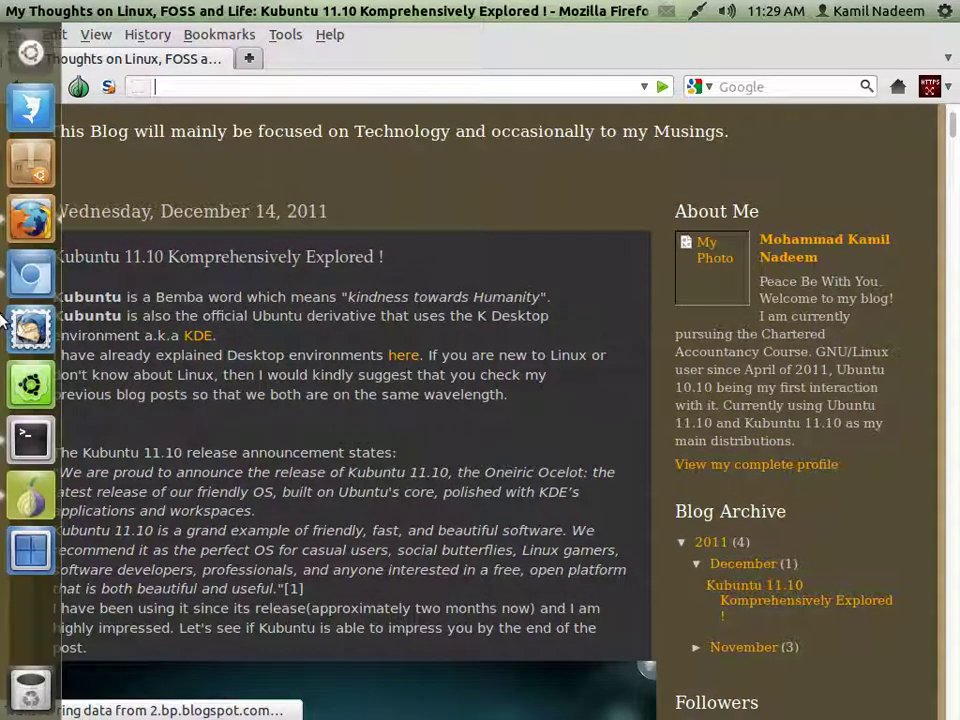
Request a new Tor identity from the Vidalia Control Panel, then minimize it
click(27, 492)
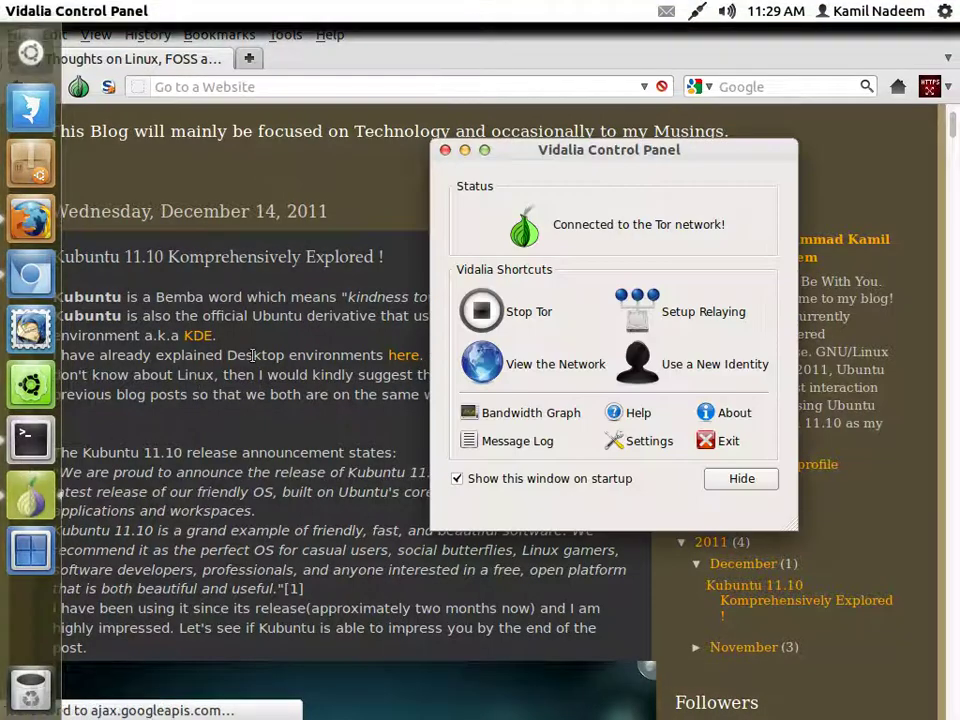
click(675, 370)
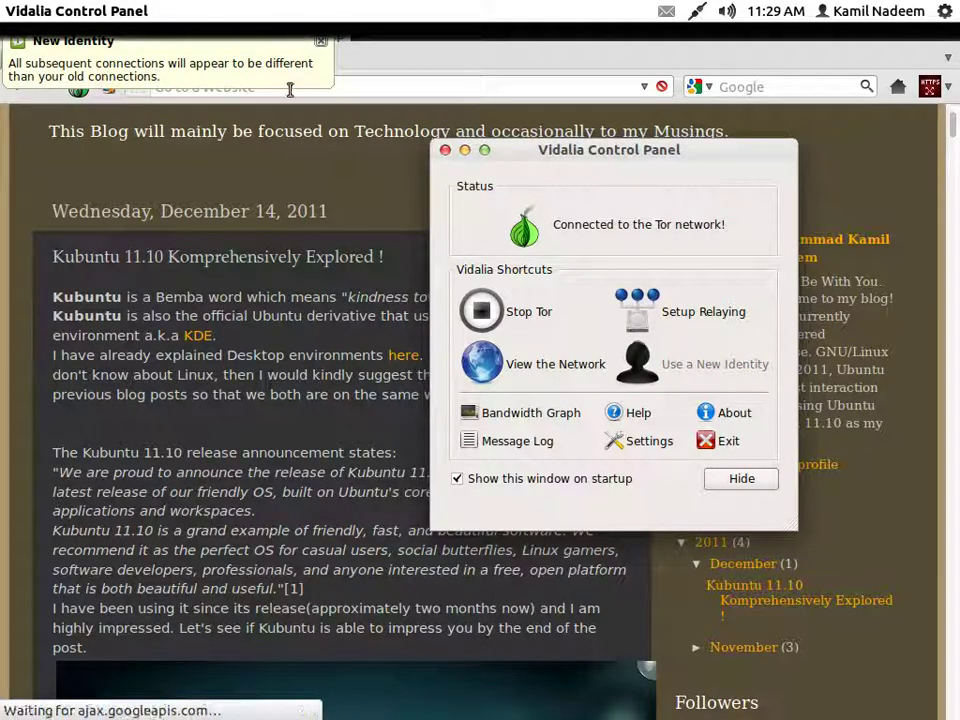
click(320, 42)
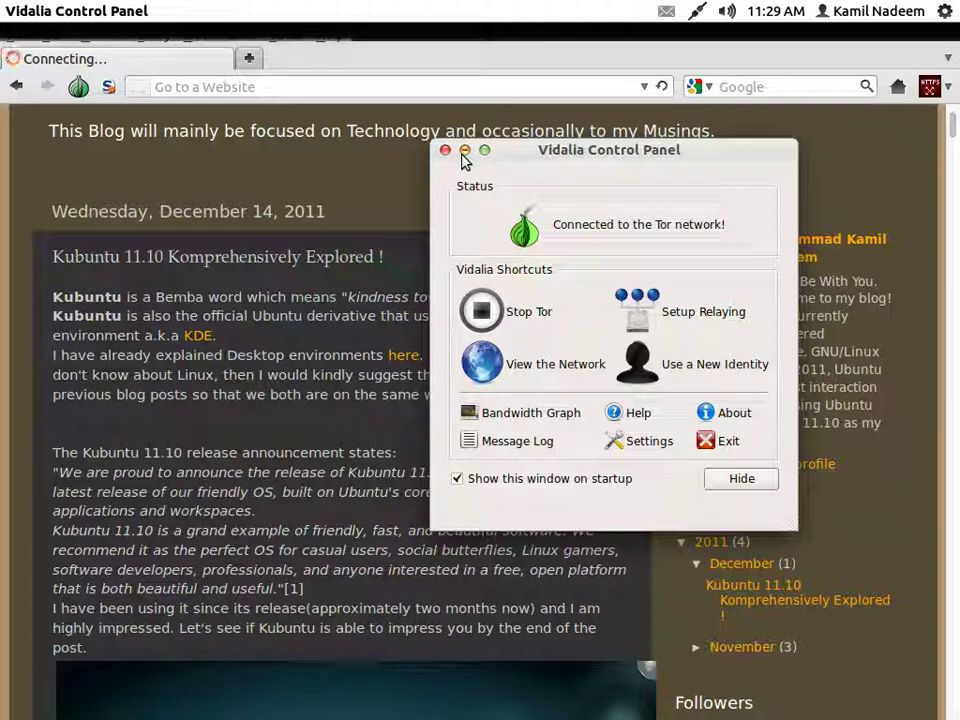
click(464, 152)
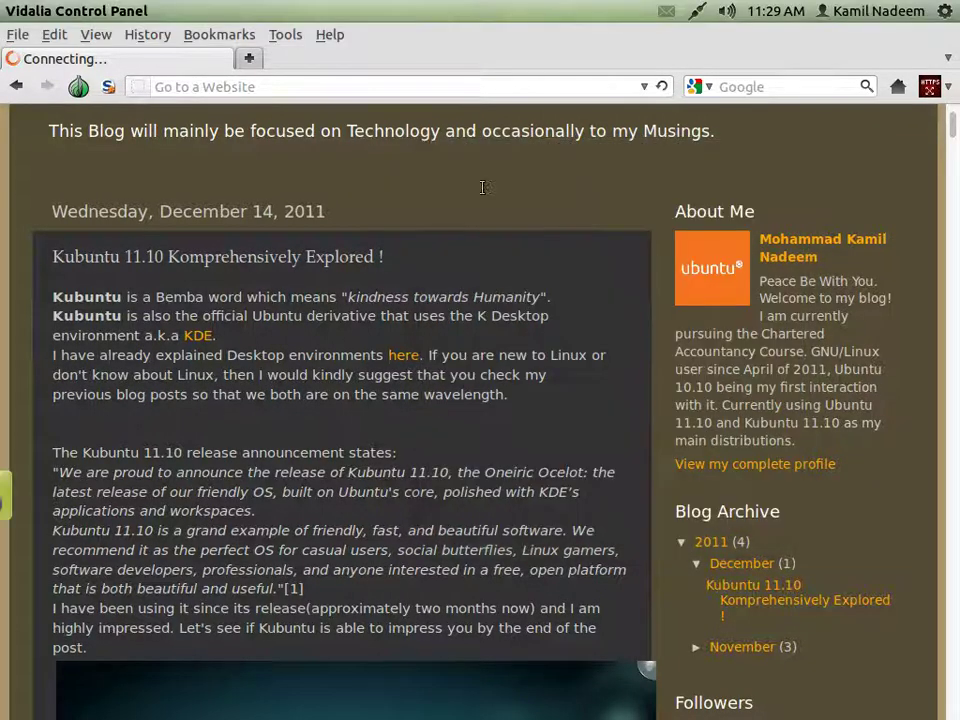
Open the November archive's 'There is an Ubuntu for Everyone' post, then switch to Chromium
scroll(750, 596, down, 1)
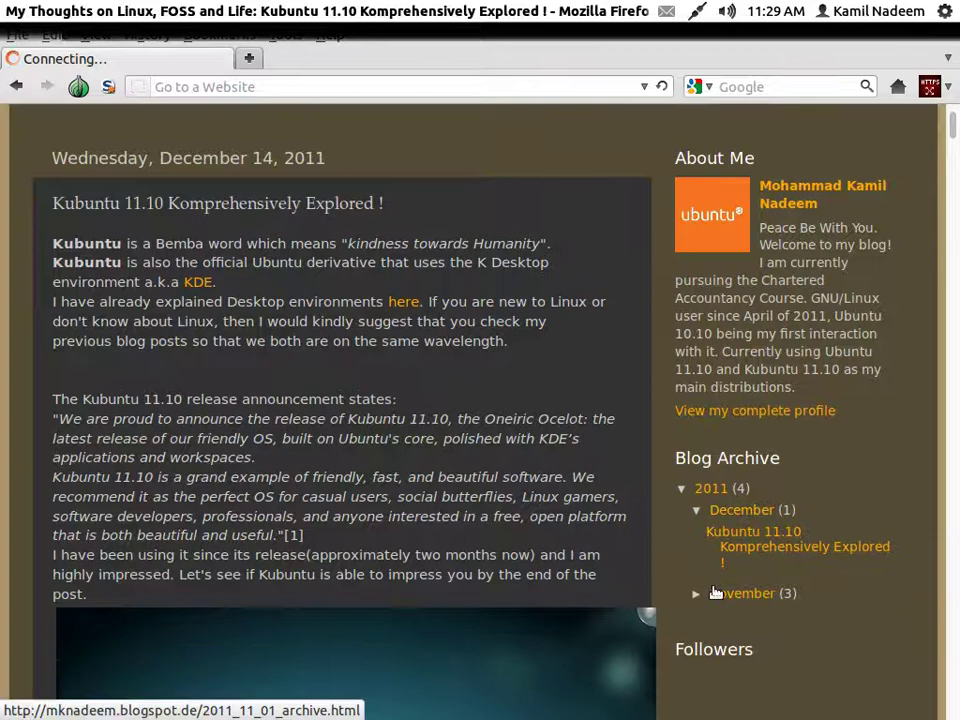
click(712, 593)
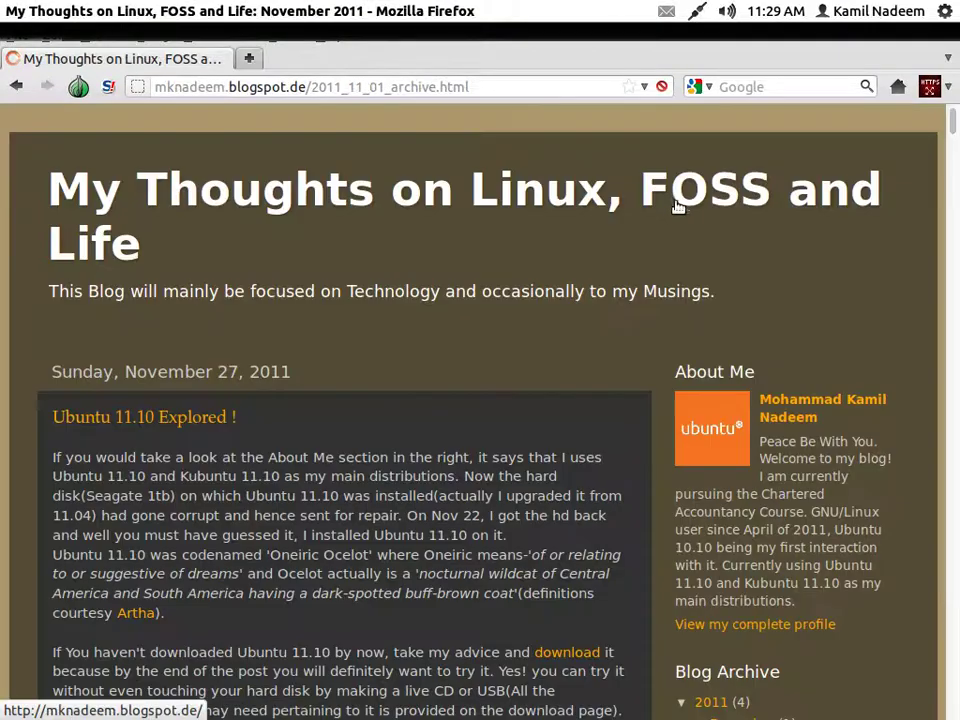
scroll(728, 407, down, 3)
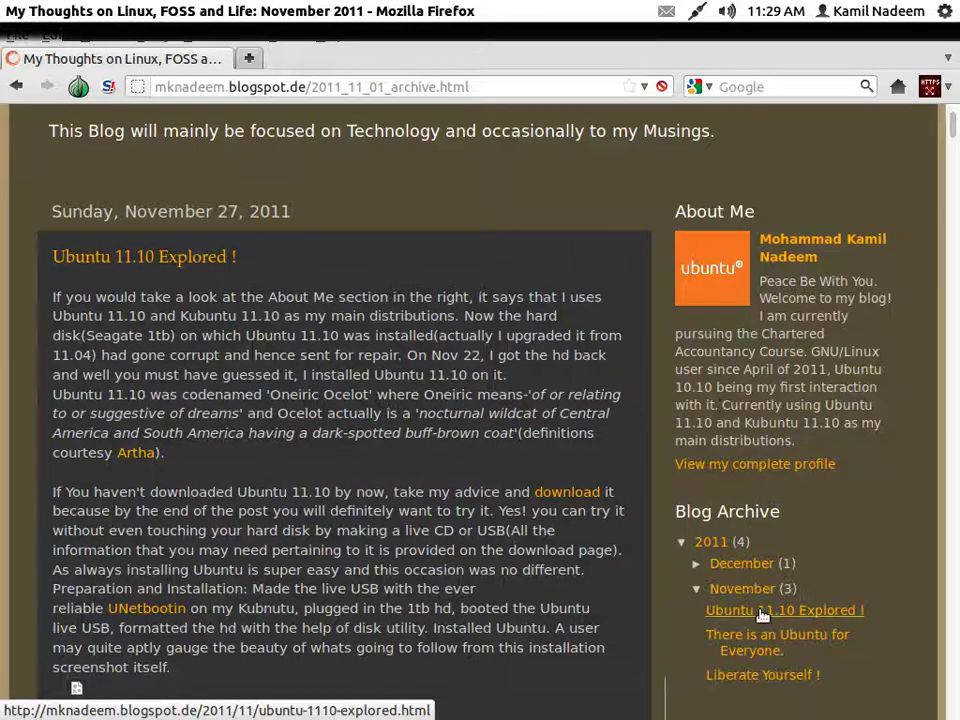
click(775, 642)
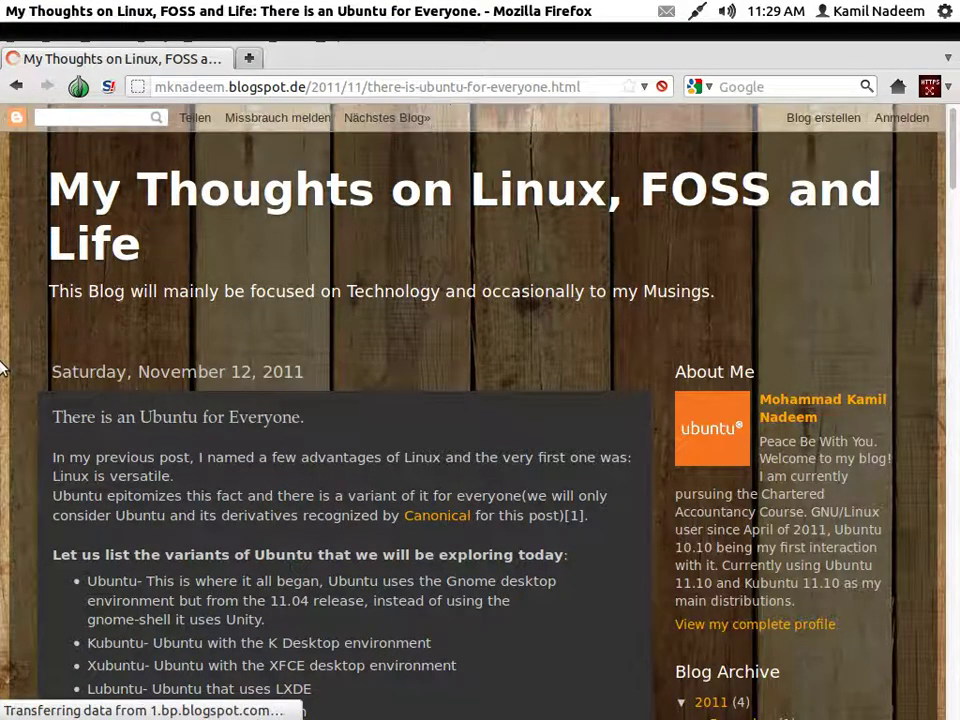
mouse_move(2, 368)
click(35, 272)
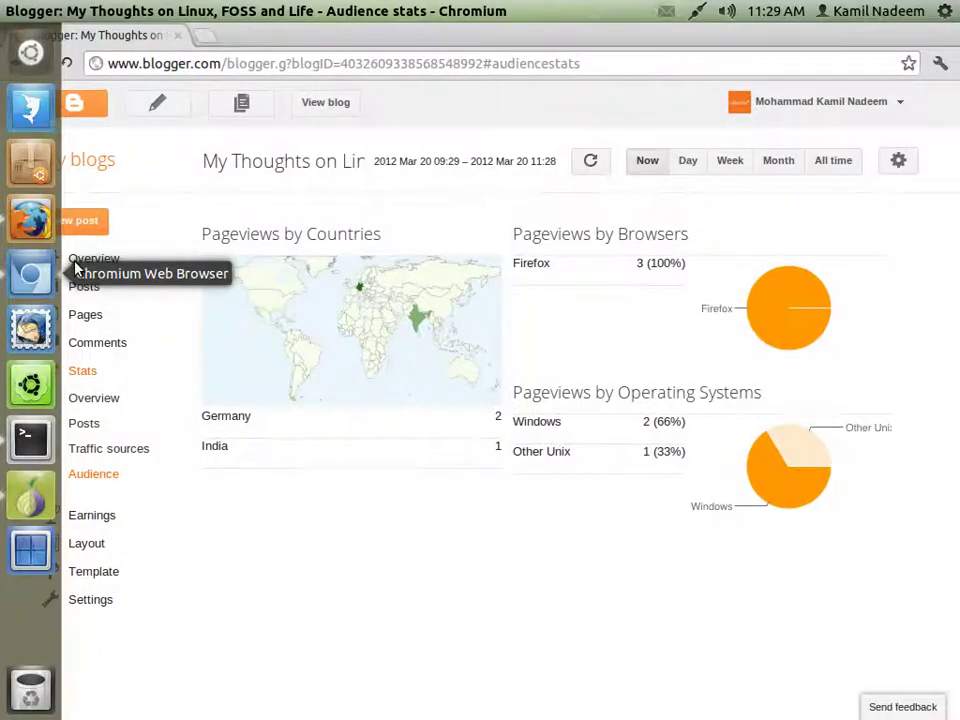
Refresh Blogger stats and review Traffic sources and Posts, ending on Audience with Germany 2, India 1
click(587, 167)
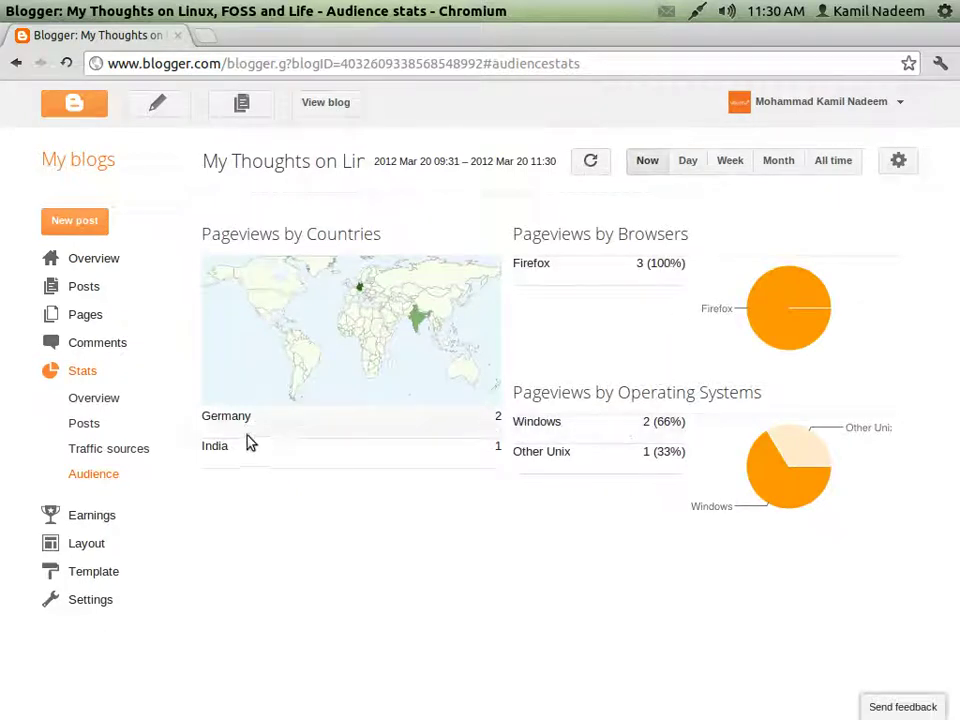
click(92, 474)
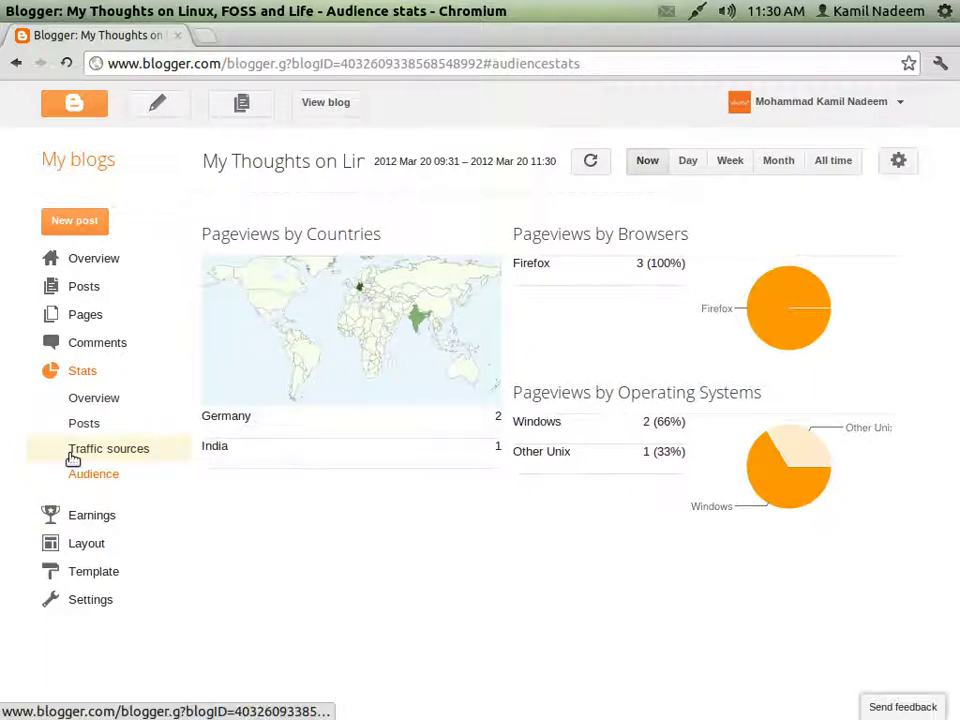
click(103, 446)
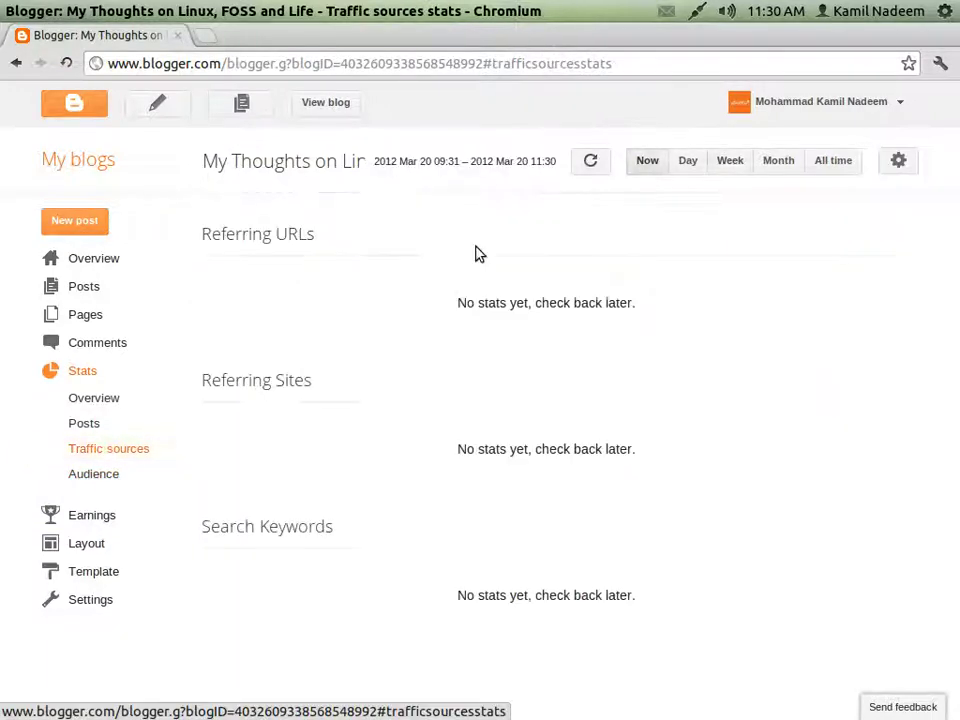
click(88, 423)
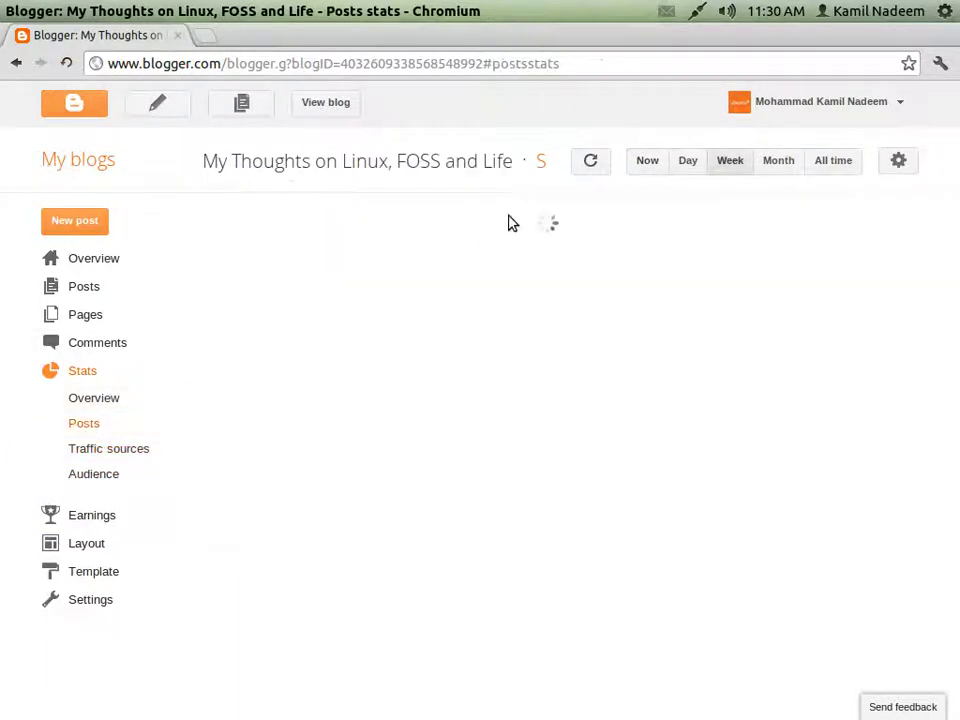
click(603, 162)
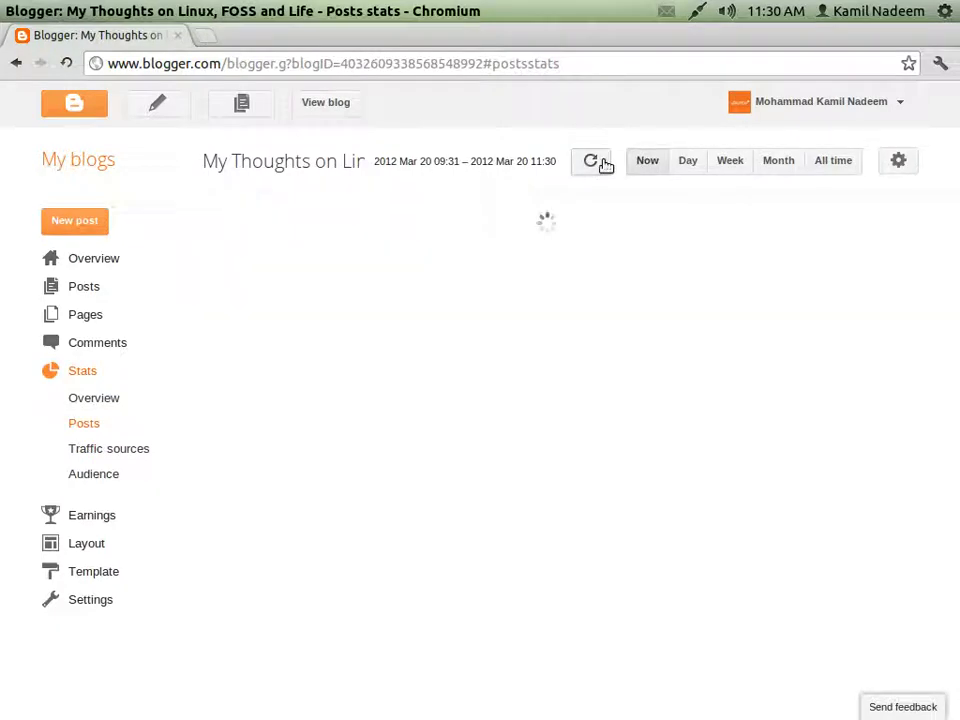
click(68, 452)
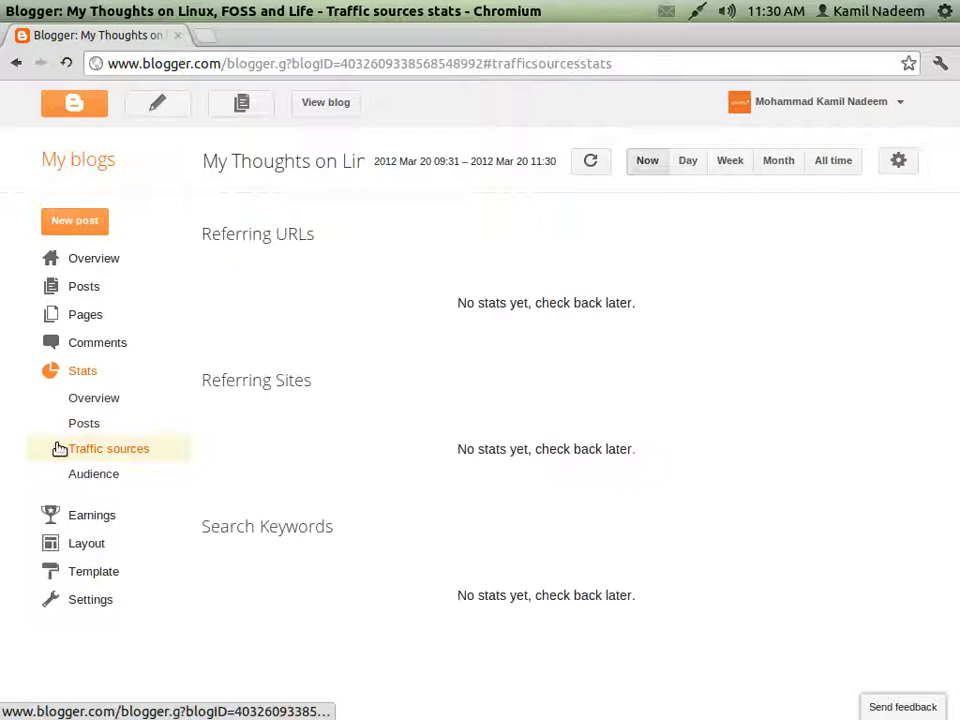
click(85, 473)
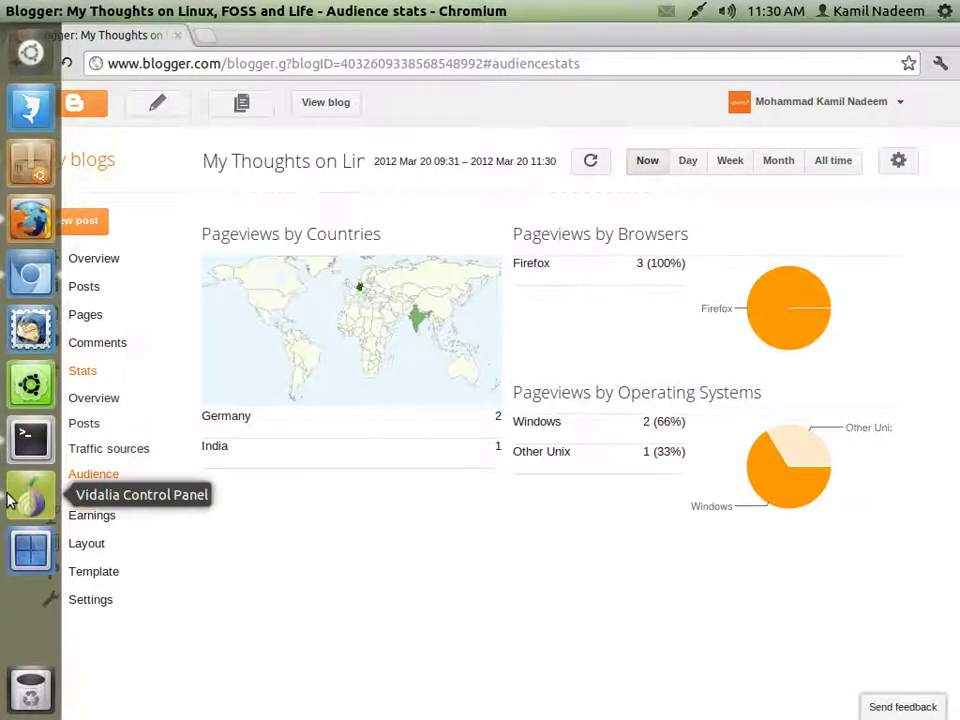
Return to the blog in the Tor browser and open the 'Ubuntu 11.10 Explored !' archive post
click(30, 217)
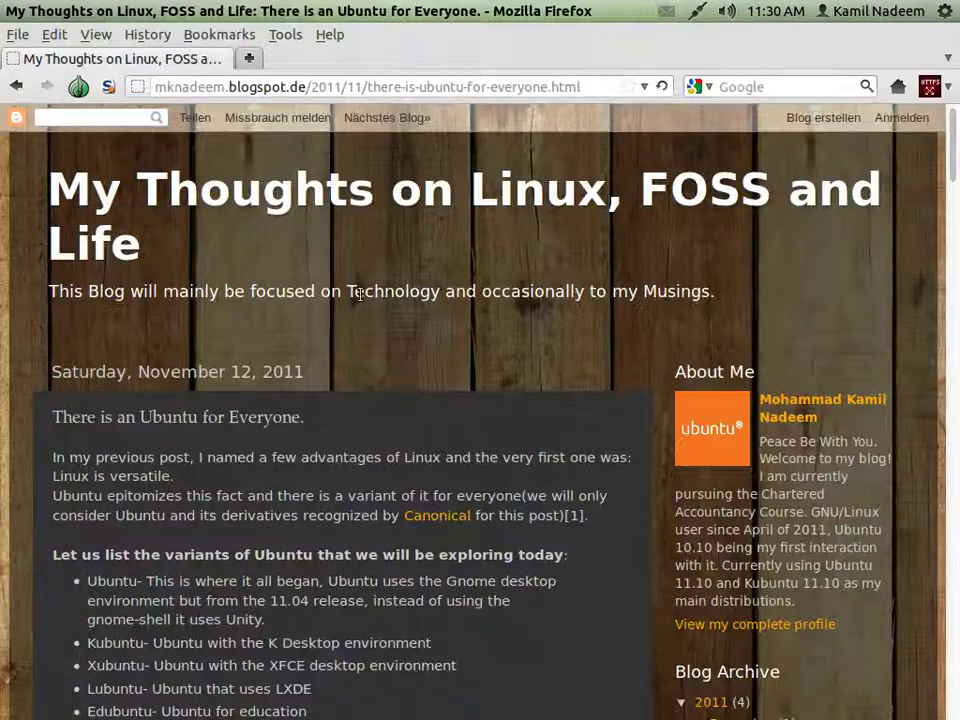
scroll(360, 294, down, 3)
scroll(360, 294, down, 3)
scroll(360, 294, down, 4)
scroll(593, 356, up, 4)
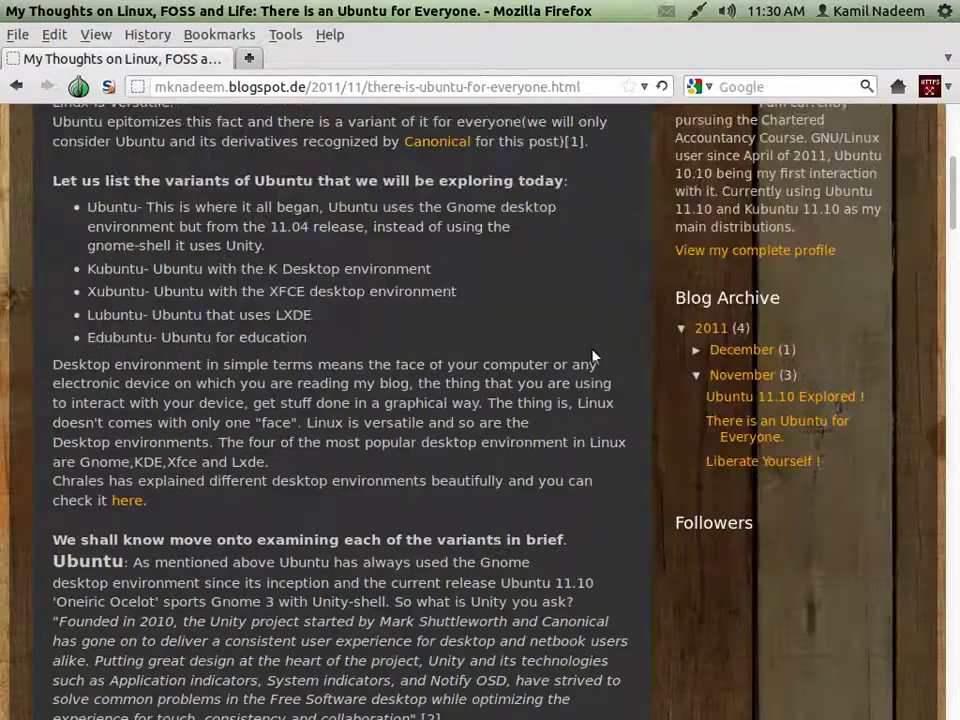
click(707, 396)
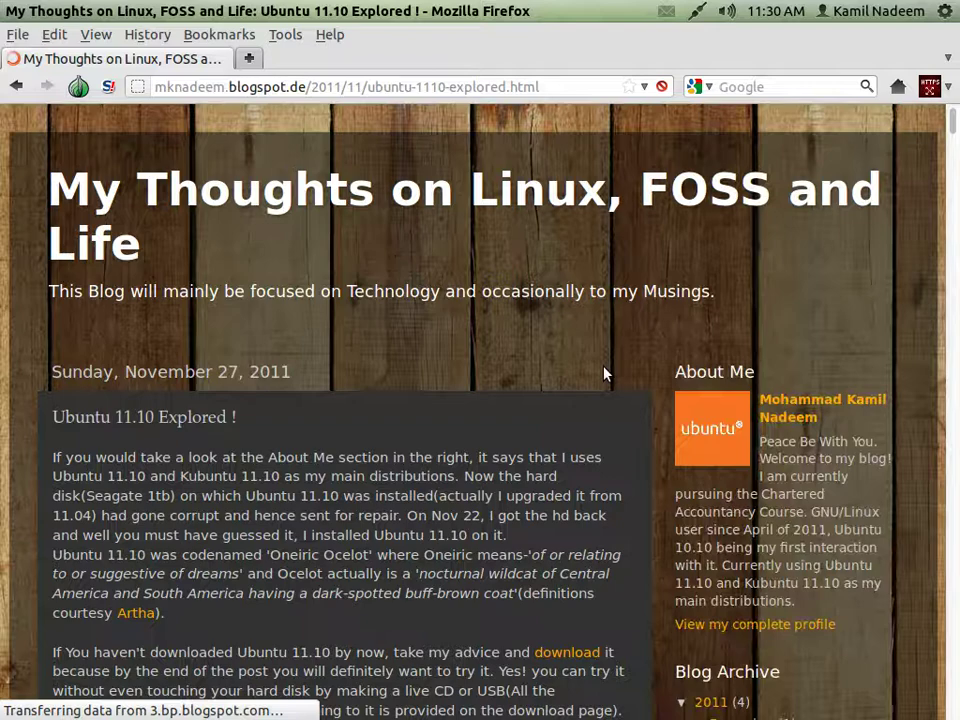
scroll(515, 350, down, 3)
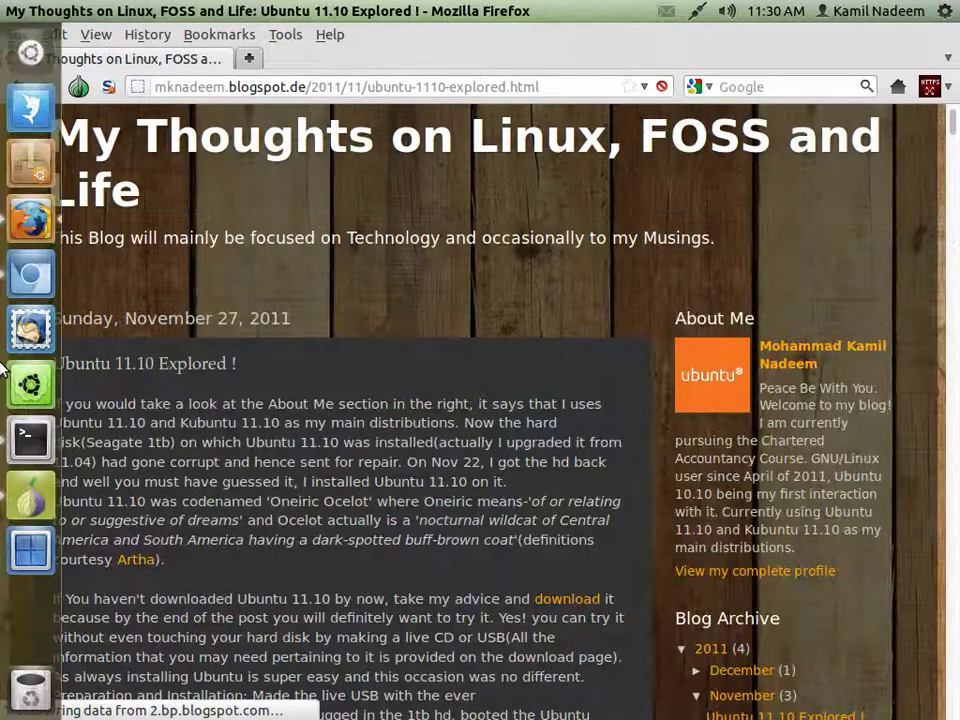
mouse_move(30, 494)
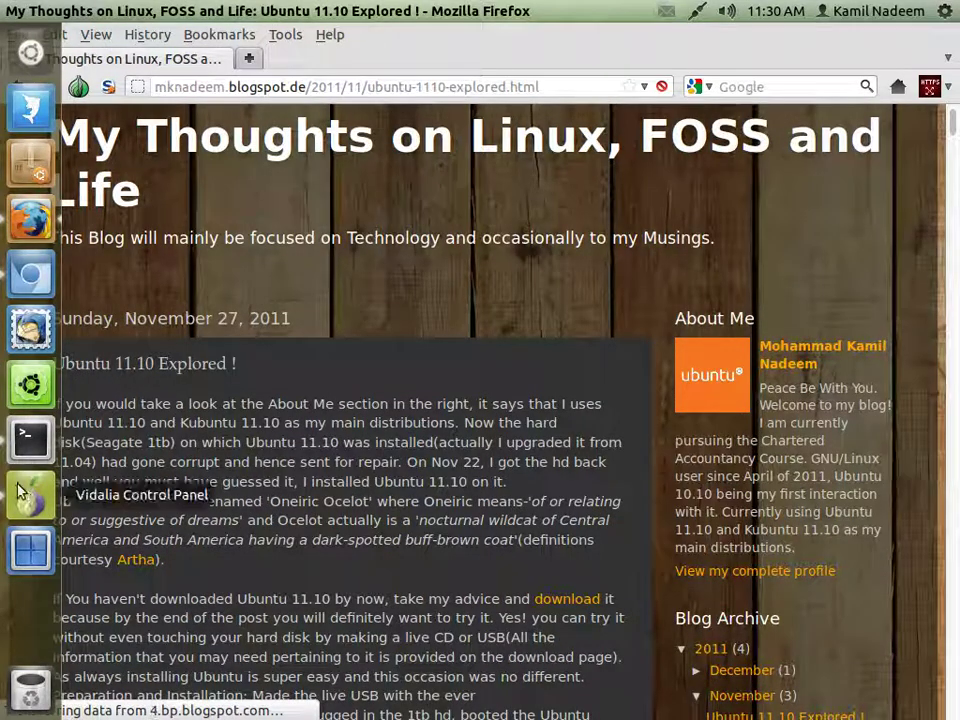
Refresh the Blogger audience stats in Chromium for the past day, then the last hours
click(5, 278)
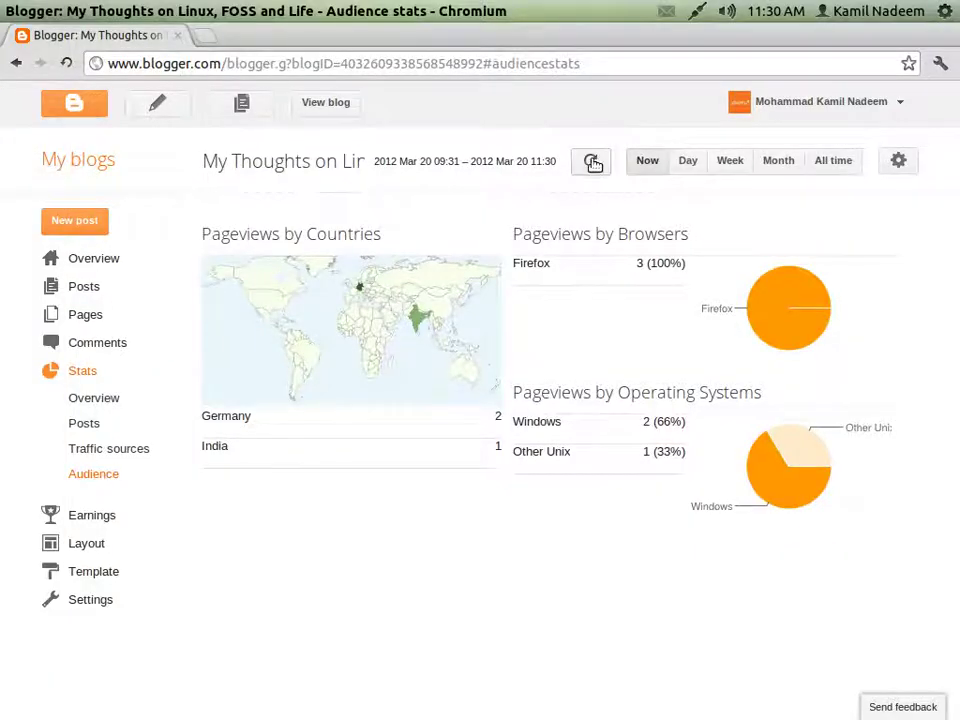
click(592, 162)
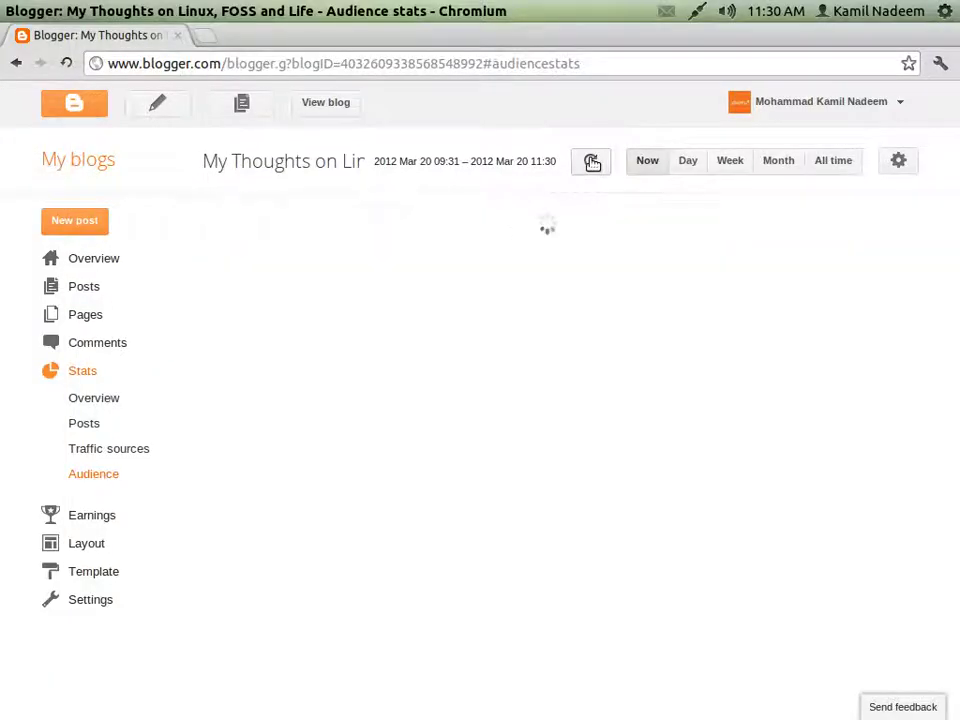
click(679, 162)
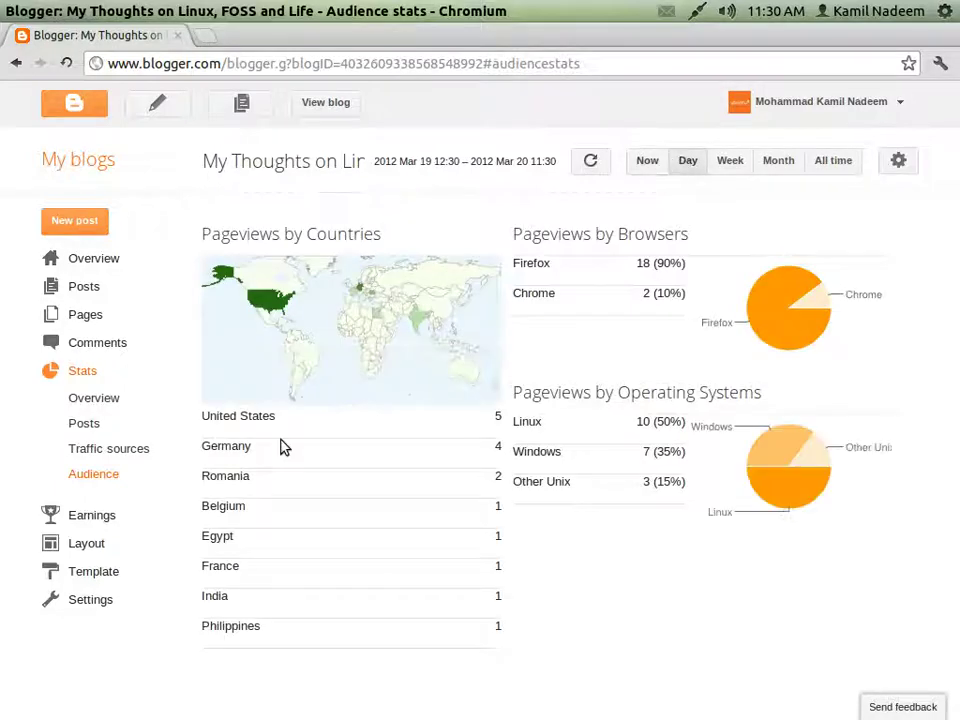
click(590, 161)
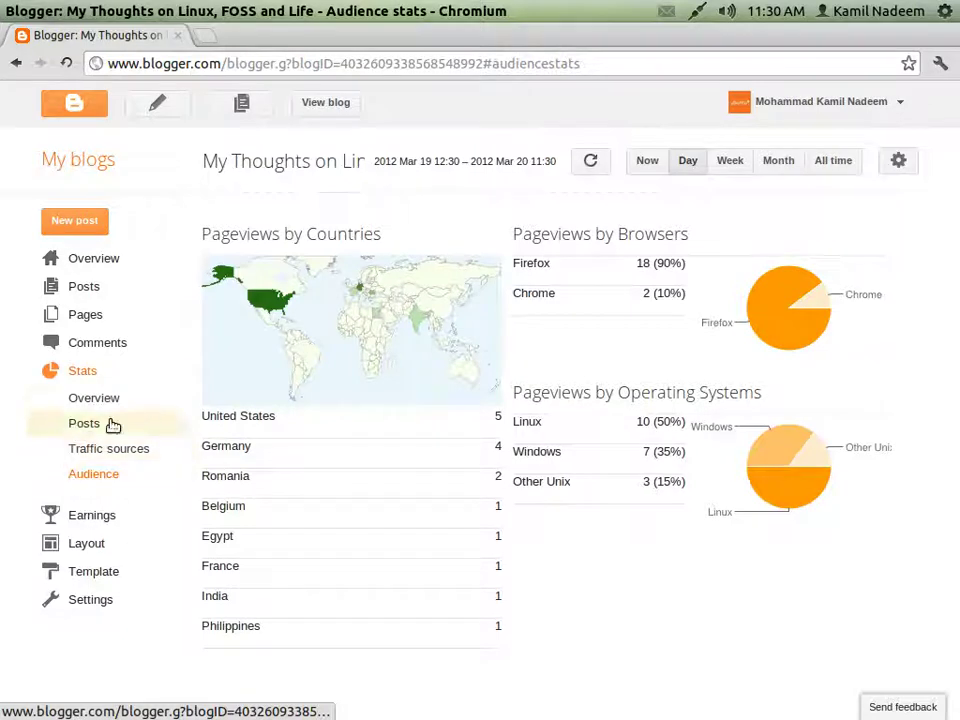
click(651, 174)
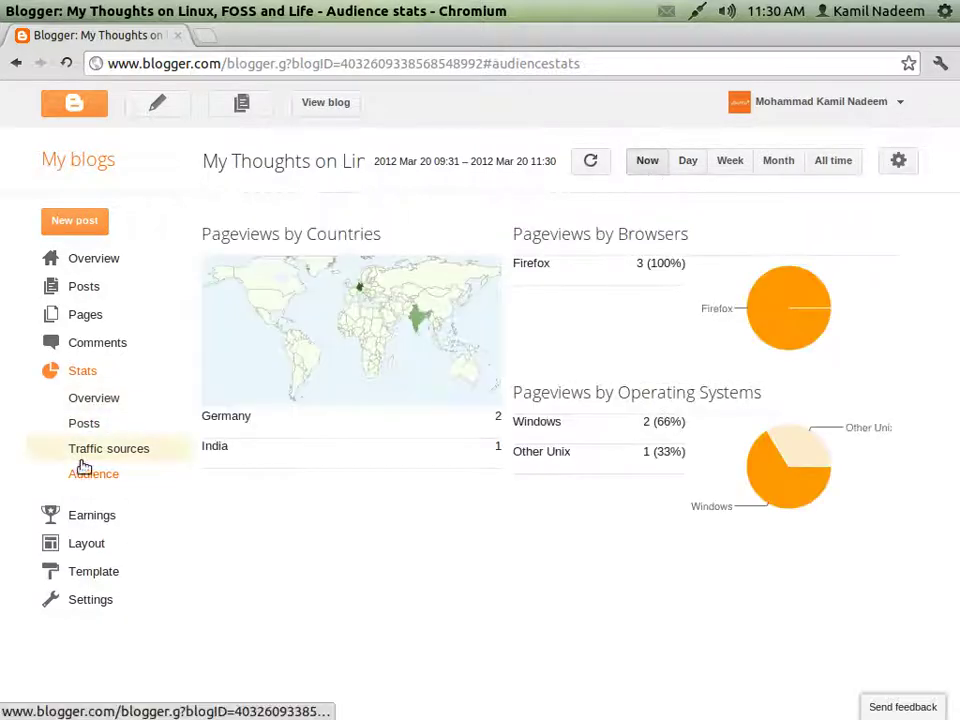
Check the traffic sources, audience and overview stats, then minimize the Chromium window
click(135, 447)
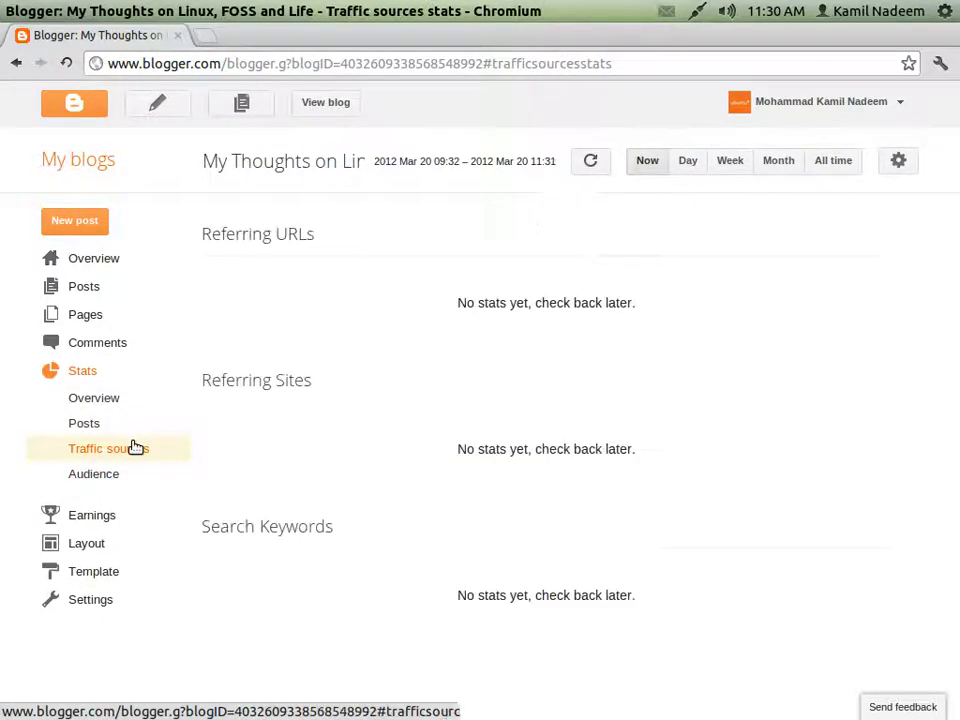
click(82, 477)
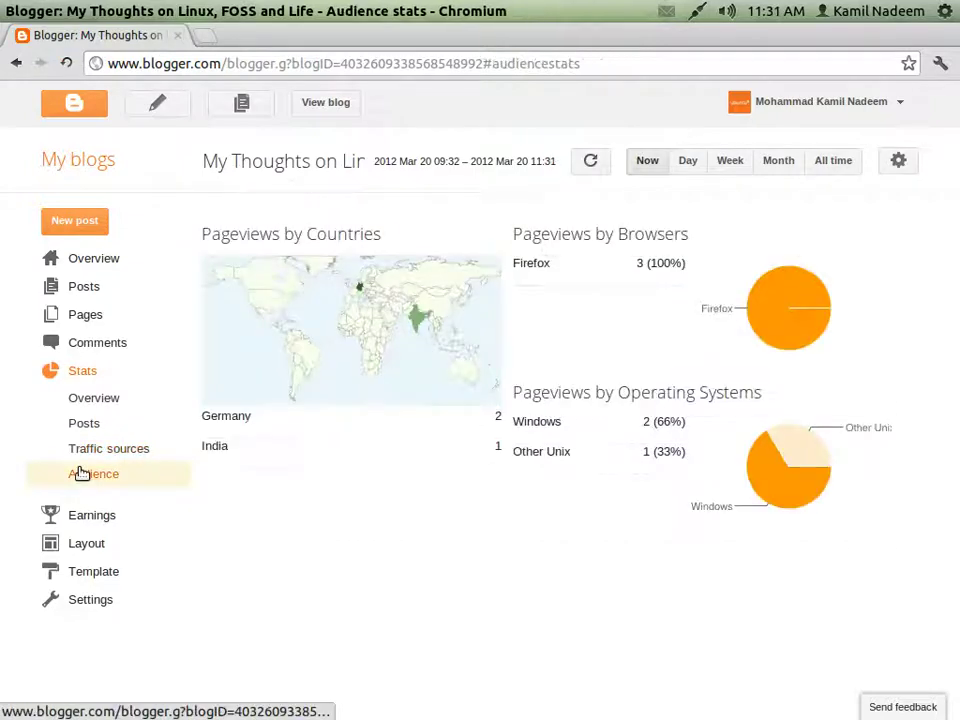
click(71, 401)
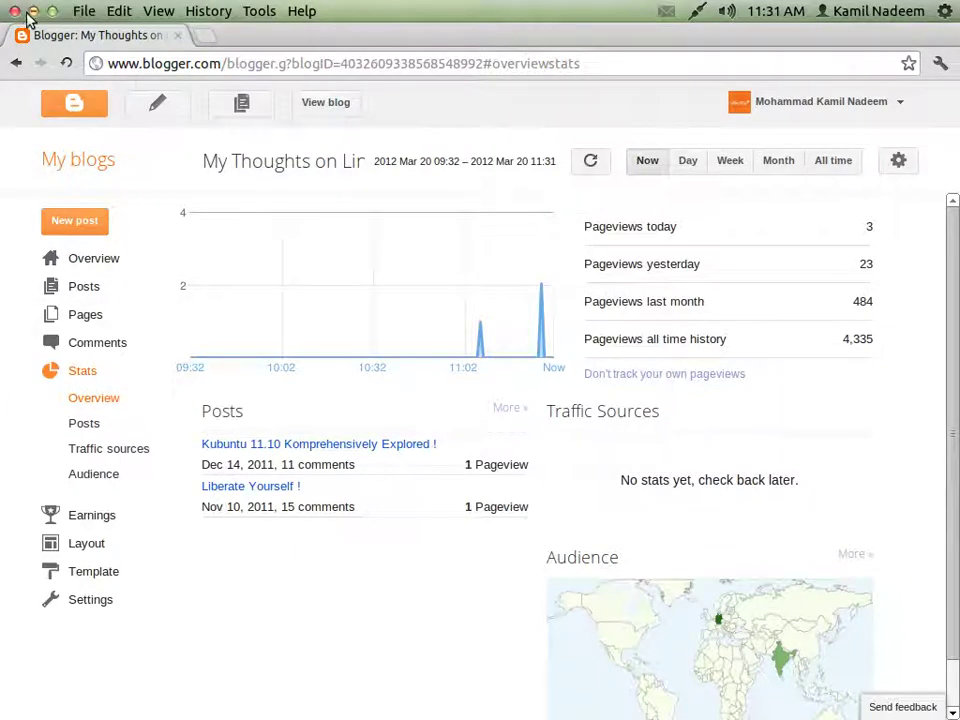
click(31, 12)
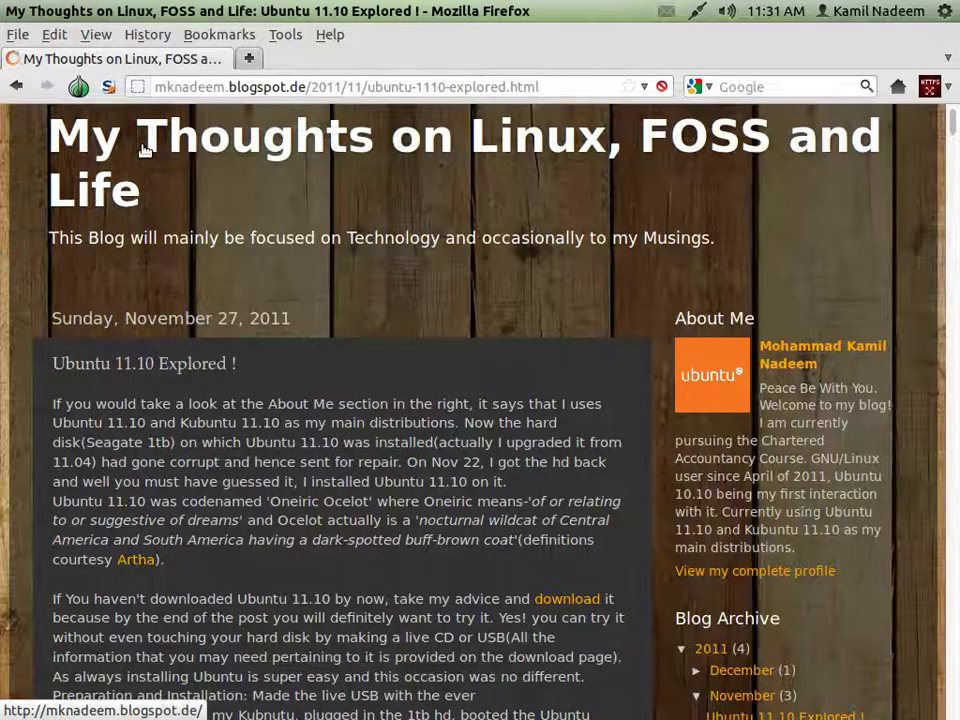
Scroll through the Ubuntu 11.10 Explored post down to its installer screenshot
scroll(145, 150, down, 2)
scroll(145, 150, down, 3)
scroll(147, 133, up, 4)
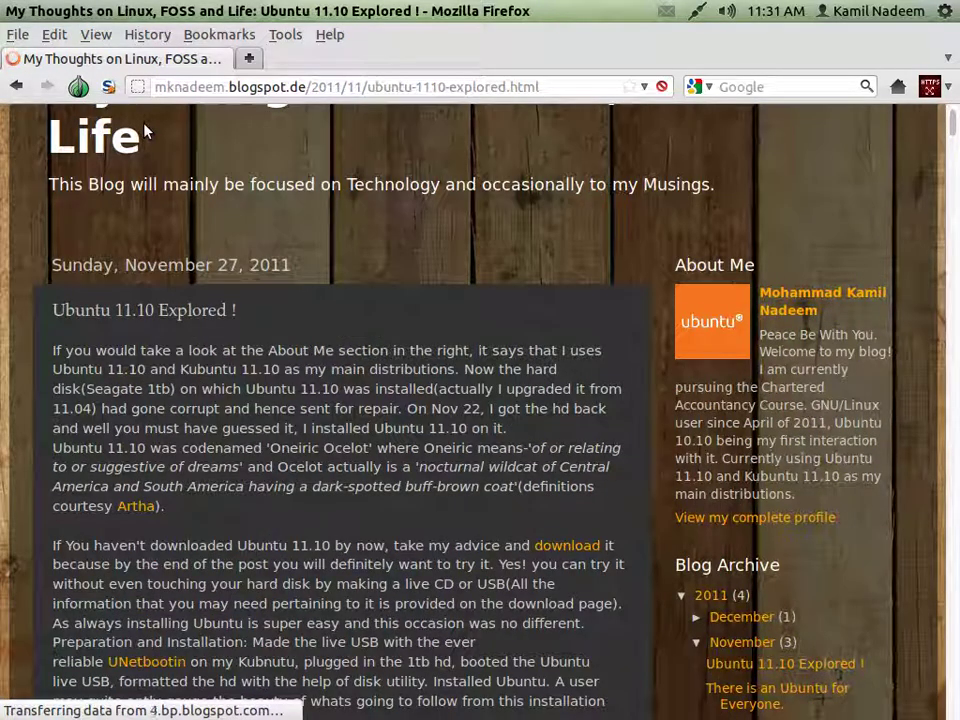
scroll(182, 182, up, 2)
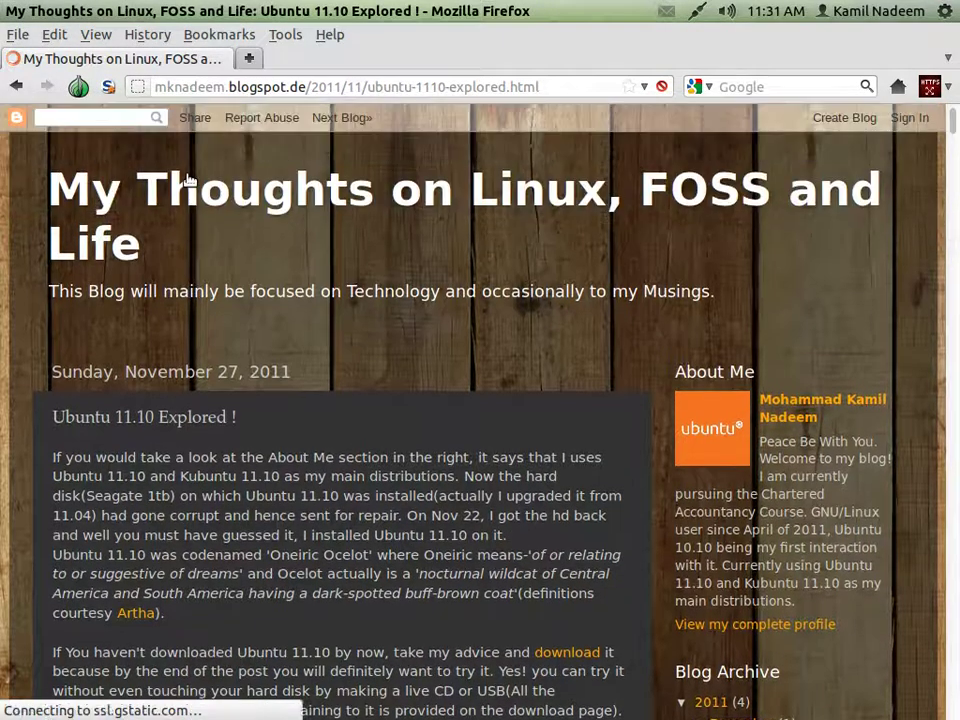
scroll(187, 180, down, 5)
scroll(187, 180, down, 3)
scroll(187, 180, down, 2)
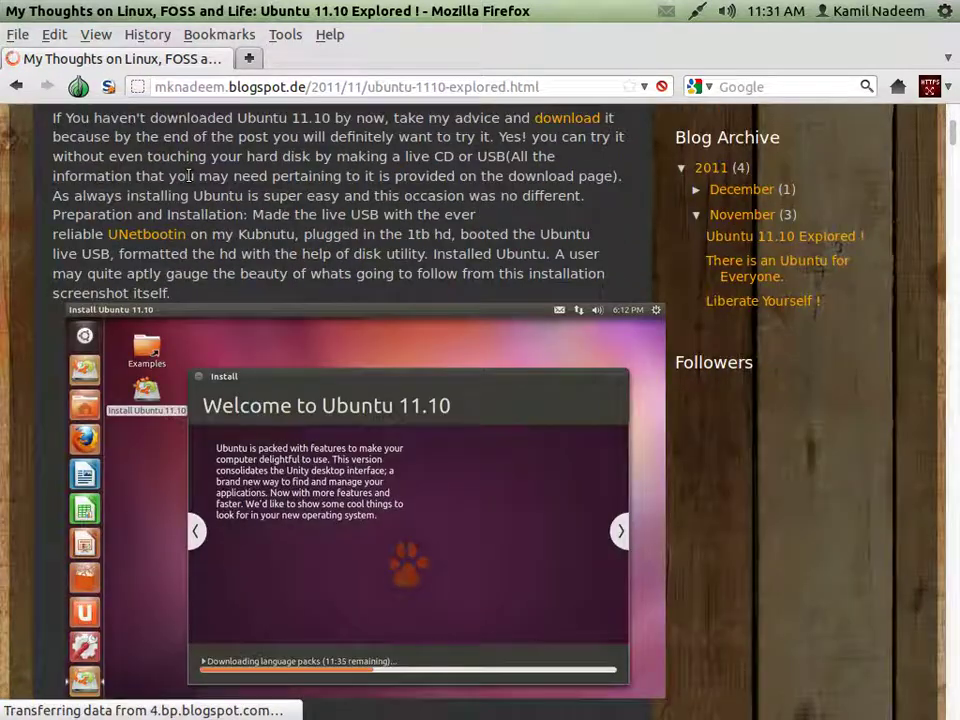
scroll(189, 176, up, 1)
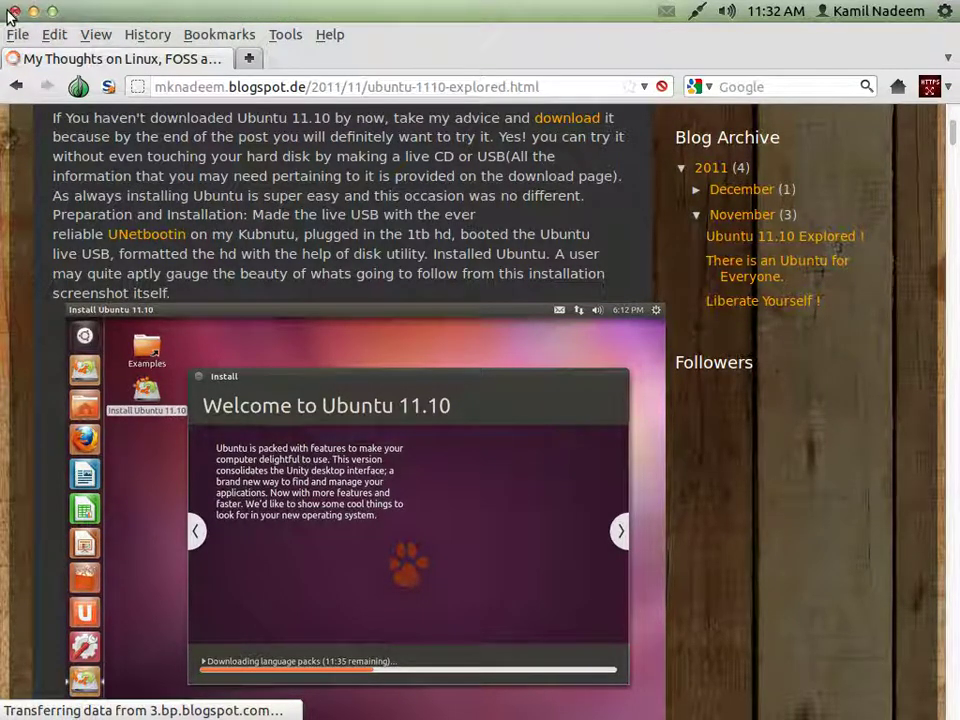
Close the Tor browser, stop Tor from Vidalia, close the panel and return to the terminal
click(33, 11)
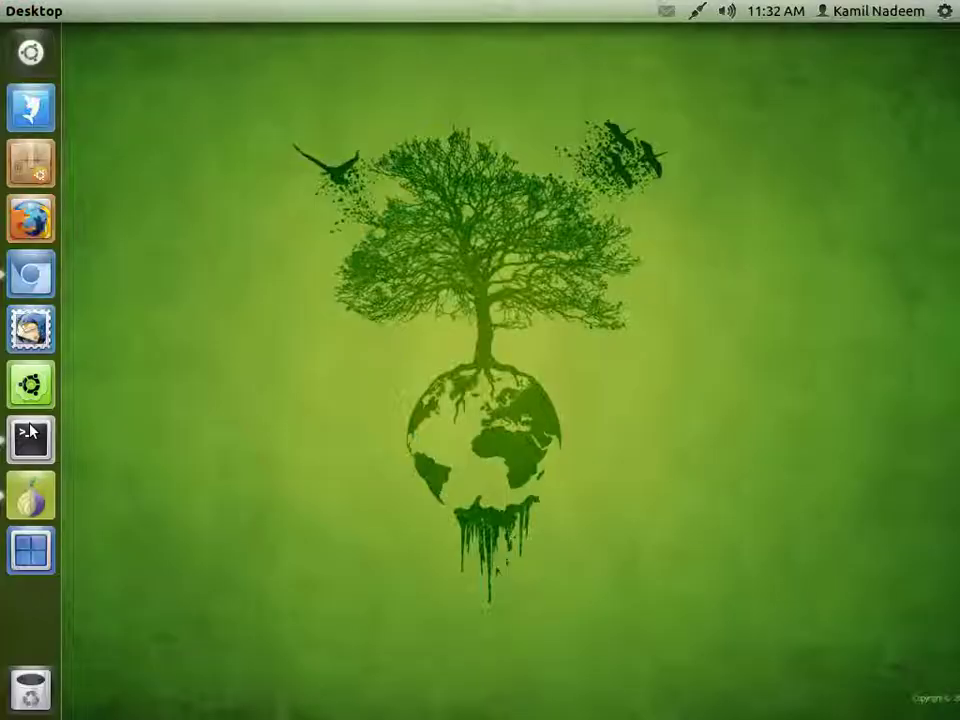
click(10, 506)
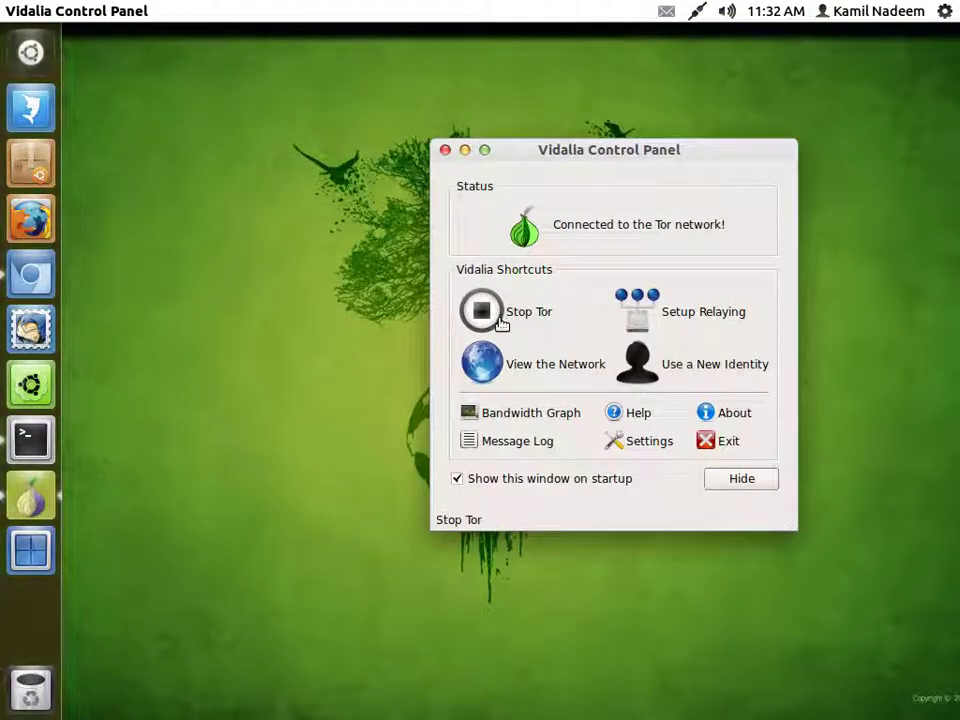
click(495, 318)
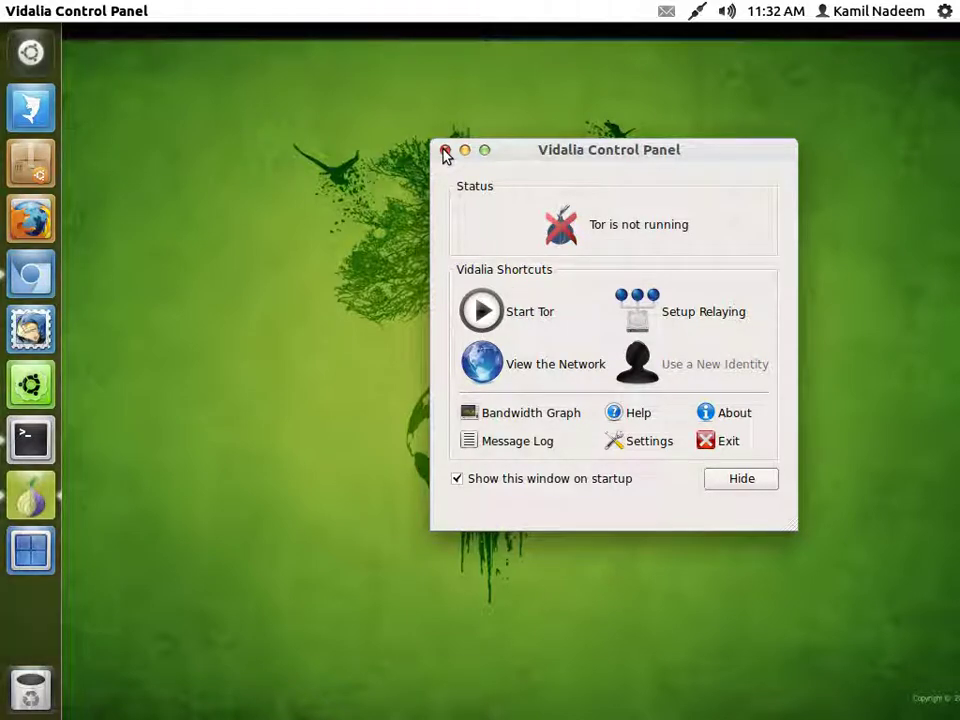
click(445, 151)
click(35, 430)
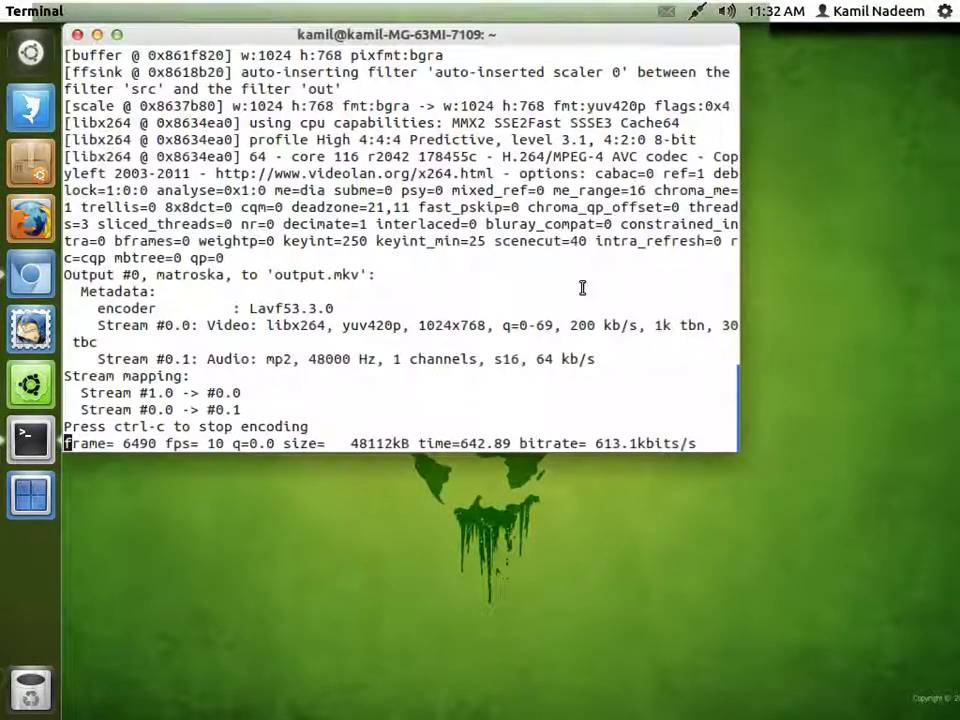